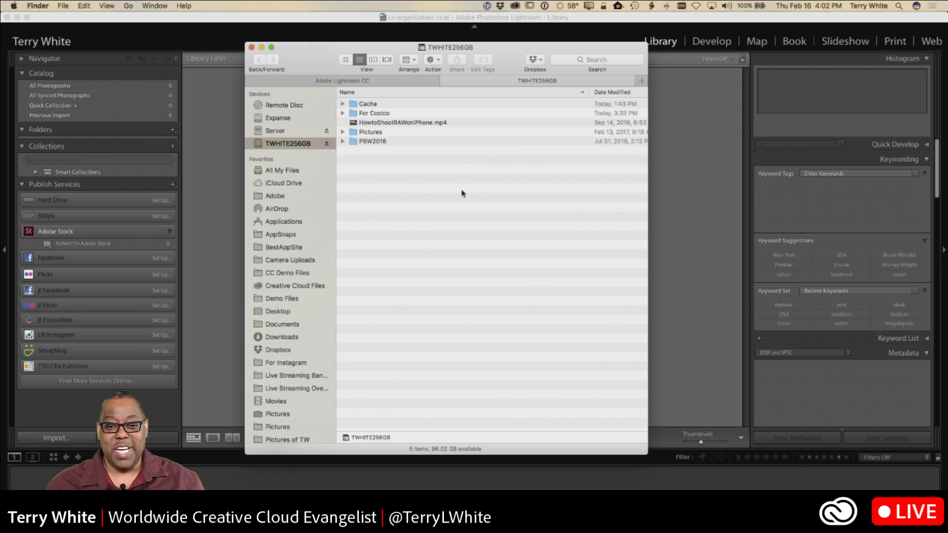
Step: Create a folder named 'My Photos and Videos' on the TWHITE256GB drive and open it
{"action": "right_click", "coordinate": [379, 199]}
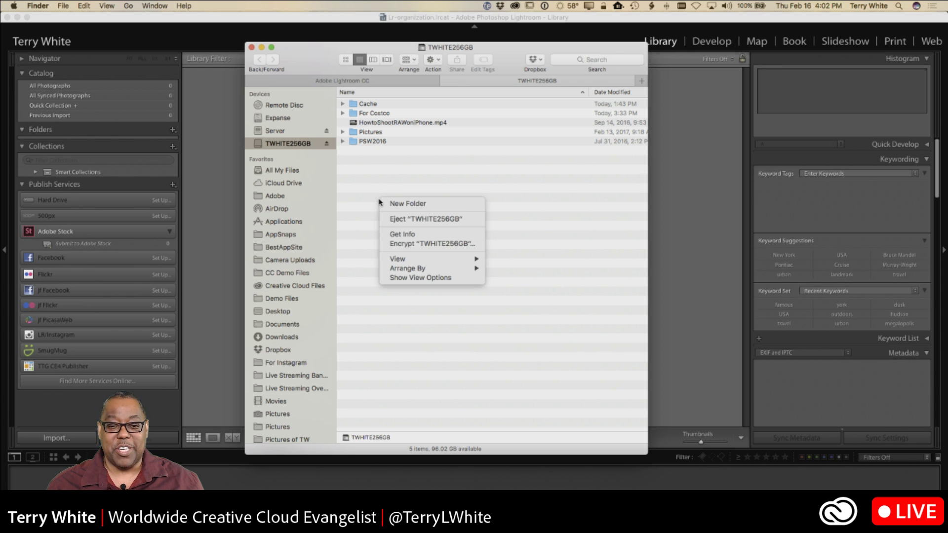
{"action": "left_click", "coordinate": [389, 205]}
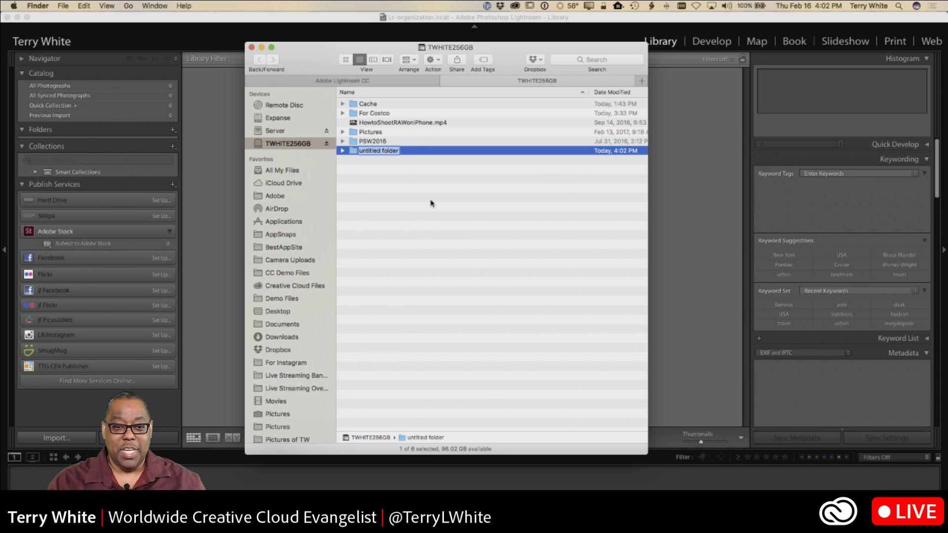
{"action": "type", "text": "My P"}
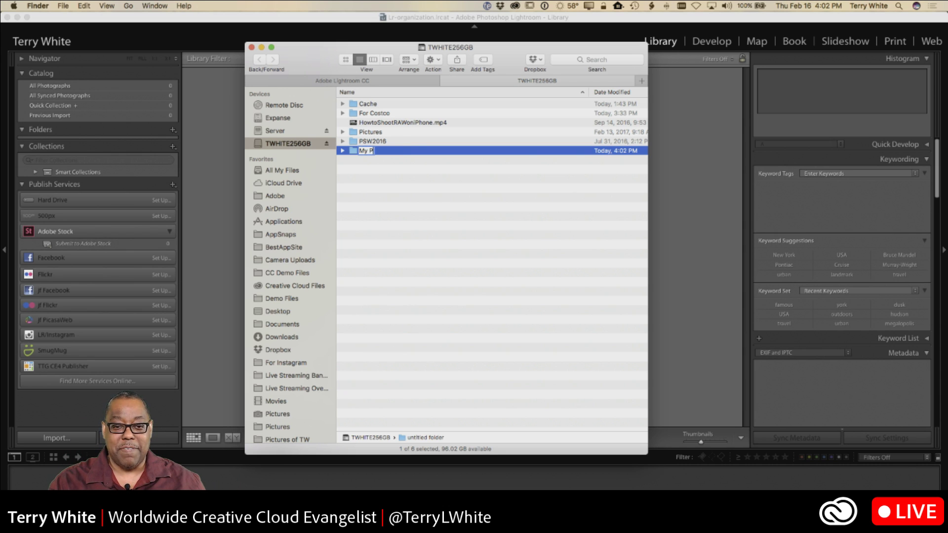
{"action": "type", "text": "hotos and M"}
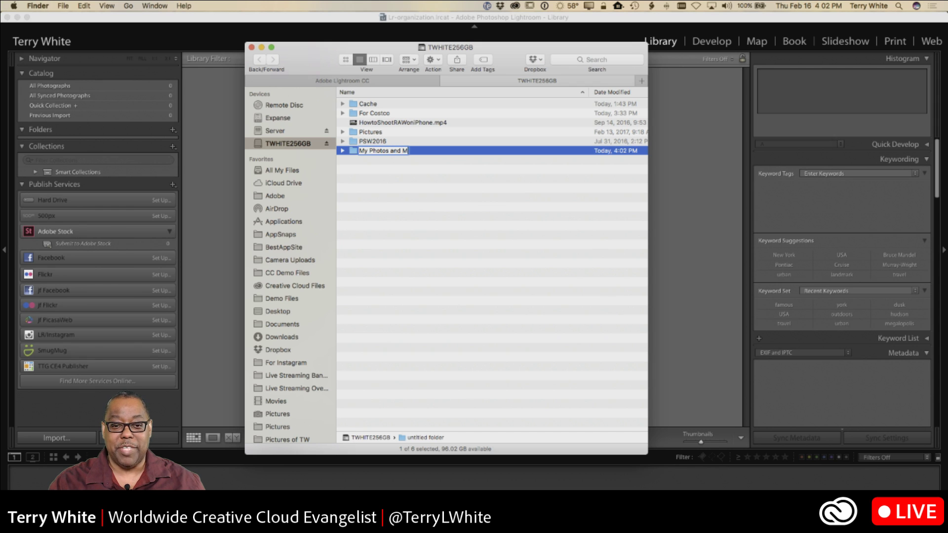
{"action": "key", "text": "BackSpace"}
{"action": "type", "text": "Vi"}
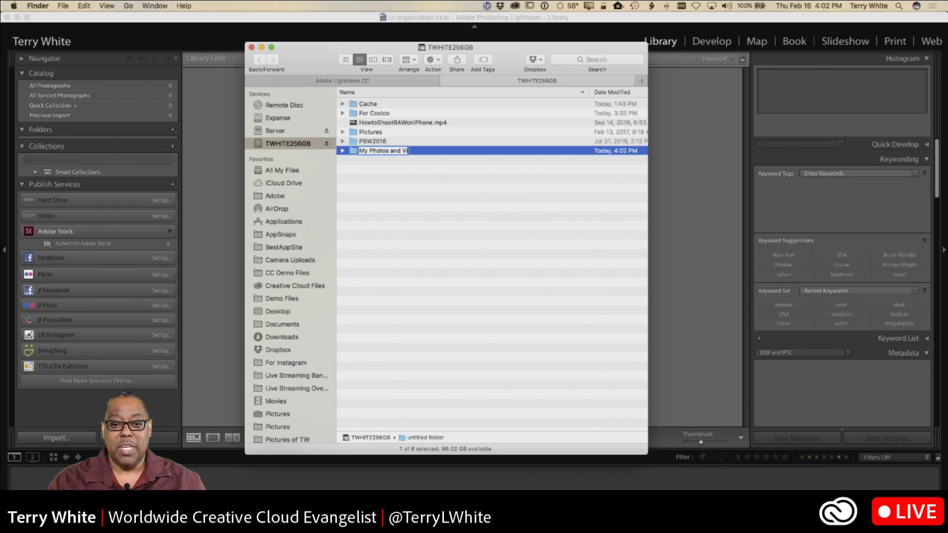
{"action": "type", "text": "deos"}
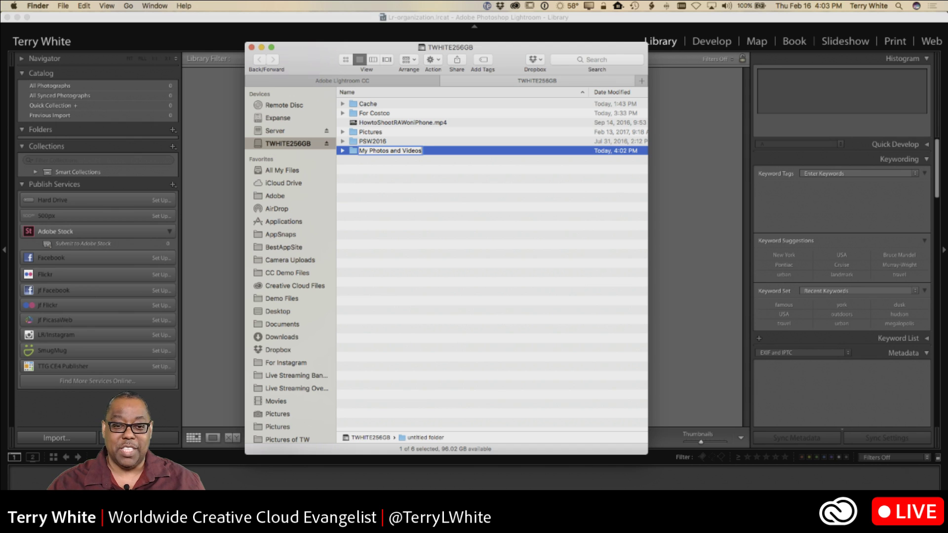
{"action": "key", "text": "Return"}
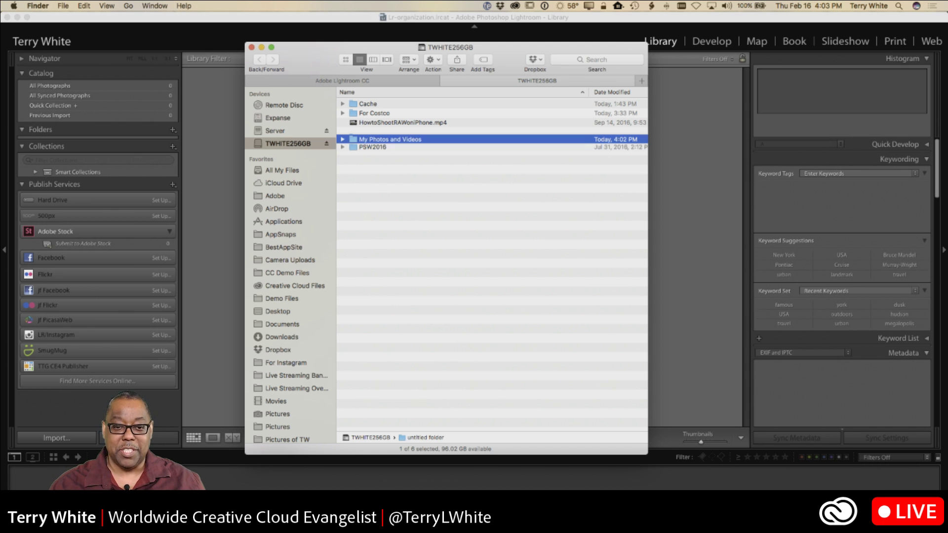
{"action": "double_click", "coordinate": [353, 133]}
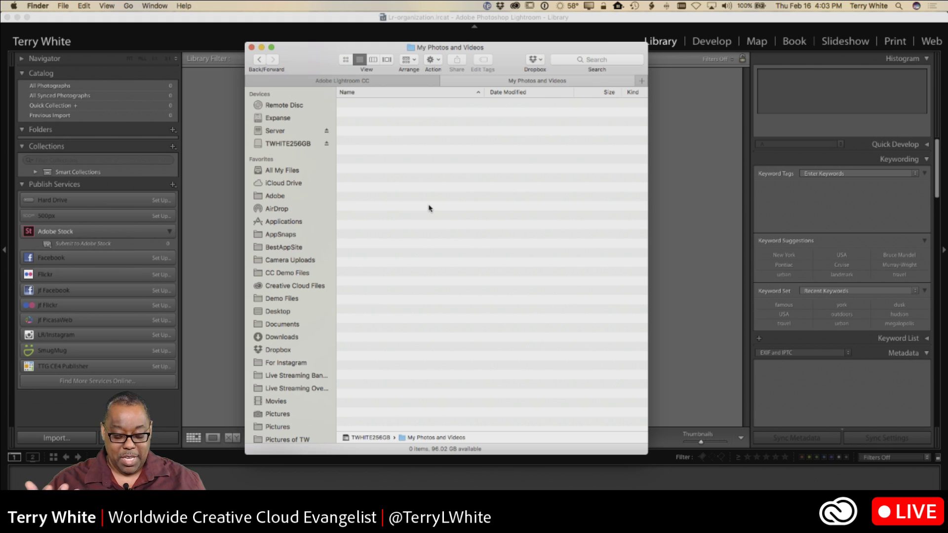
Step: Create subfolders named Landscapes, Portraits and Travel
{"action": "key", "text": "super+shift+n"}
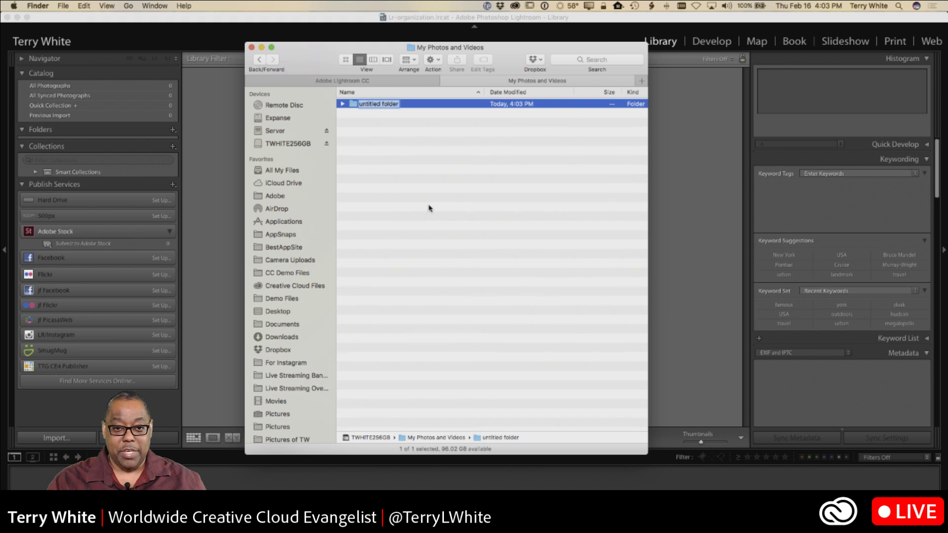
{"action": "type", "text": "Landscapes"}
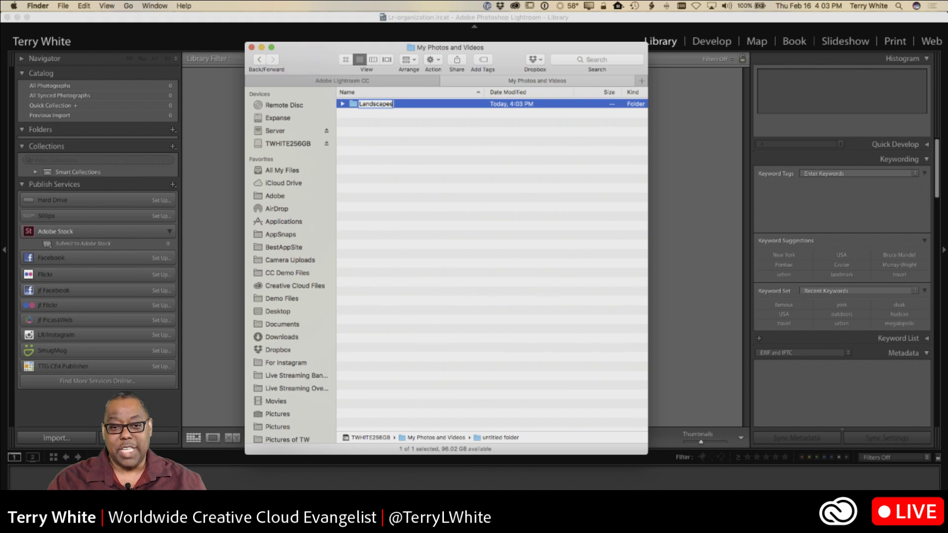
{"action": "key", "text": "Return"}
{"action": "key", "text": "super+shift+n"}
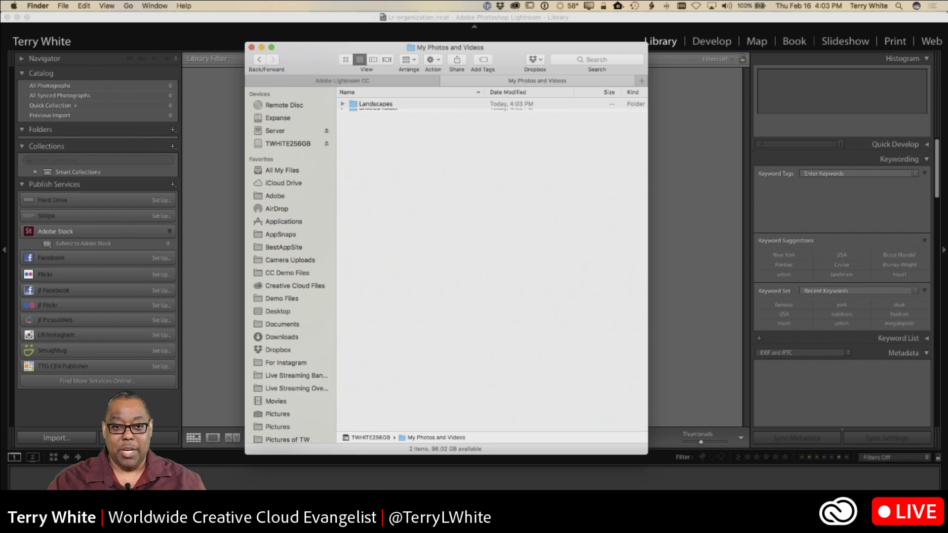
{"action": "type", "text": "Portraits"}
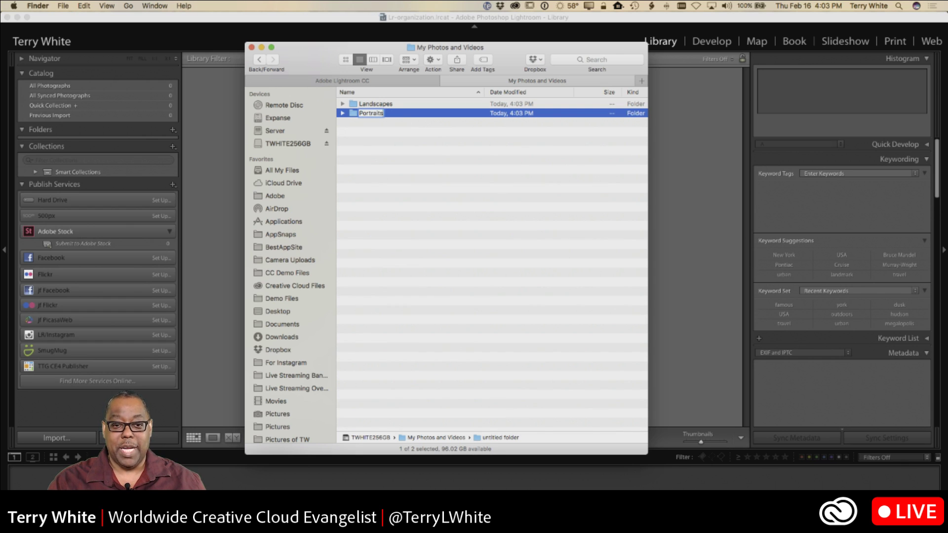
{"action": "key", "text": "Return"}
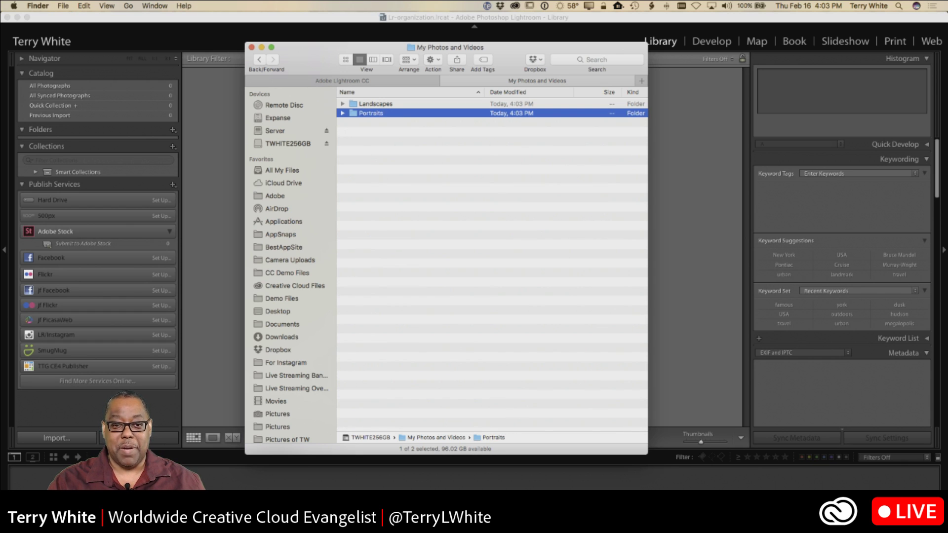
{"action": "key", "text": "super+shift+n"}
{"action": "type", "text": "Tra"}
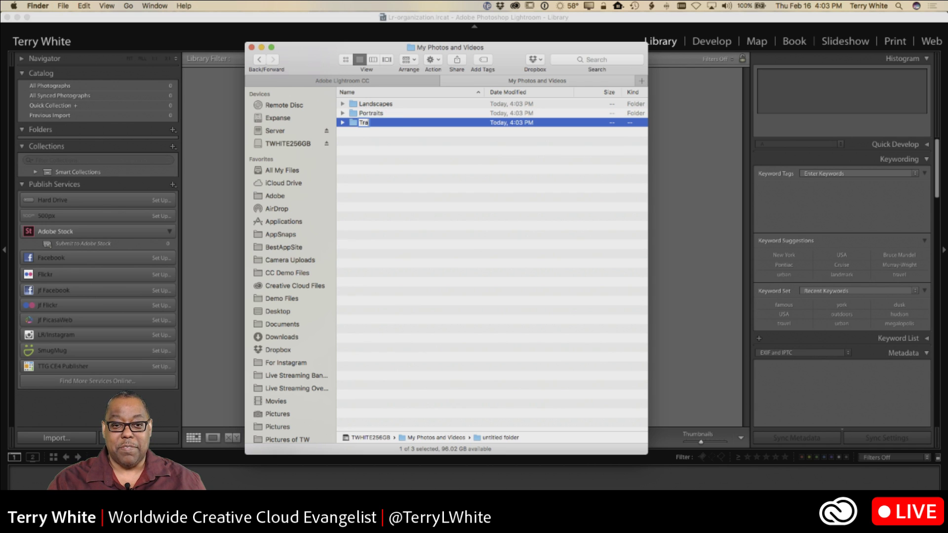
{"action": "type", "text": "vel"}
{"action": "key", "text": "Return"}
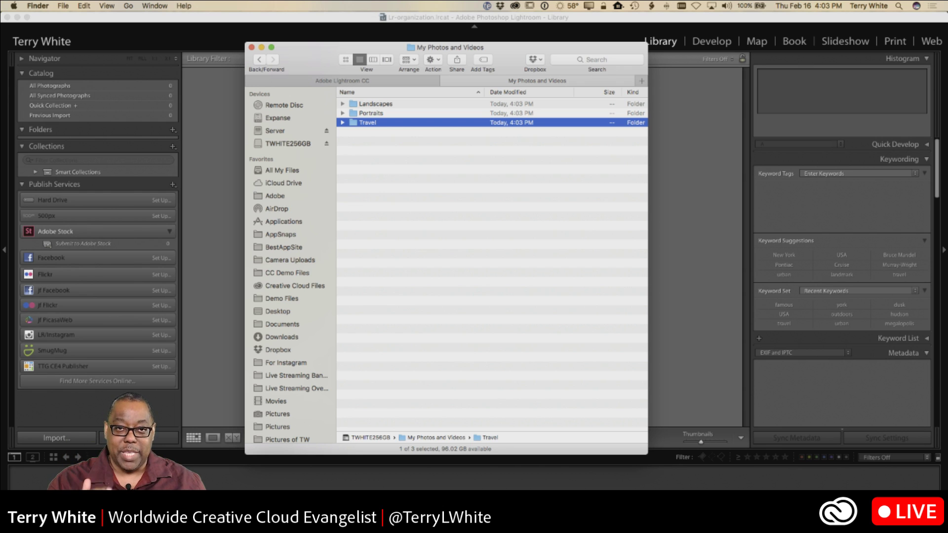
Step: Add Family, Work, Misc and Commercial subfolders, then open Travel
{"action": "key", "text": "super+shift+n"}
{"action": "type", "text": "Family"}
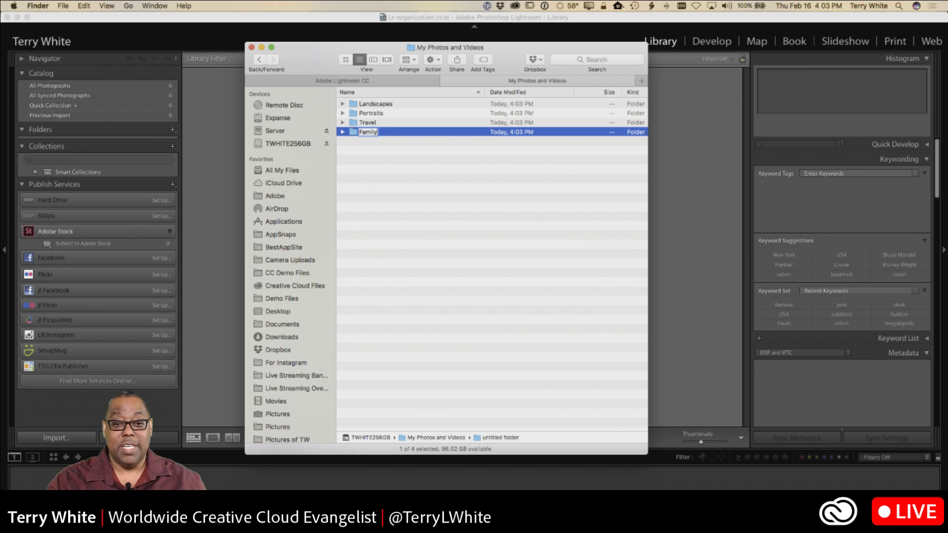
{"action": "key", "text": "Return"}
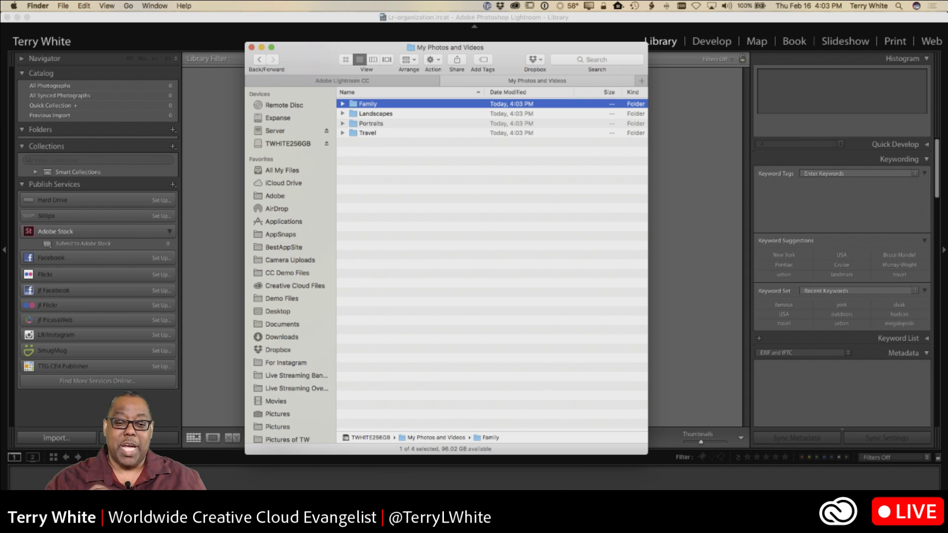
{"action": "key", "text": "super+shift+n"}
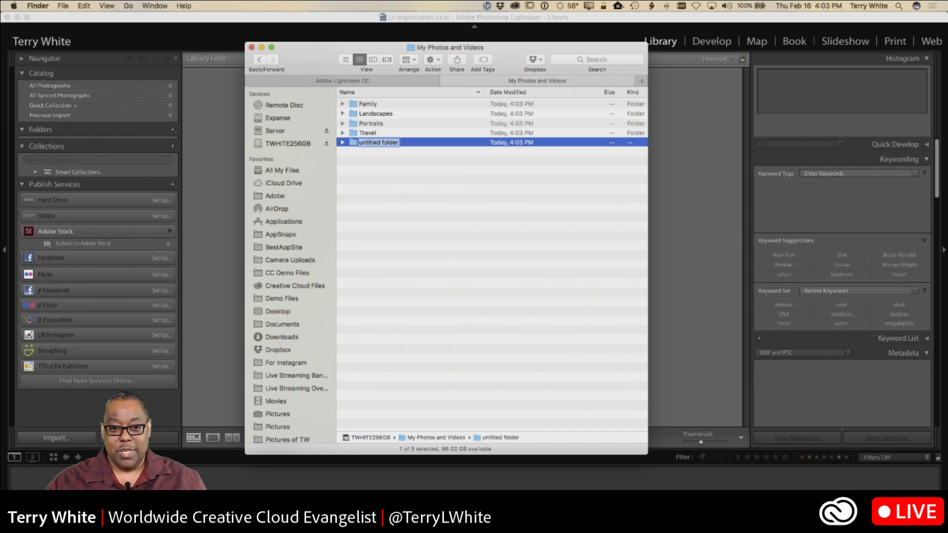
{"action": "type", "text": "Work"}
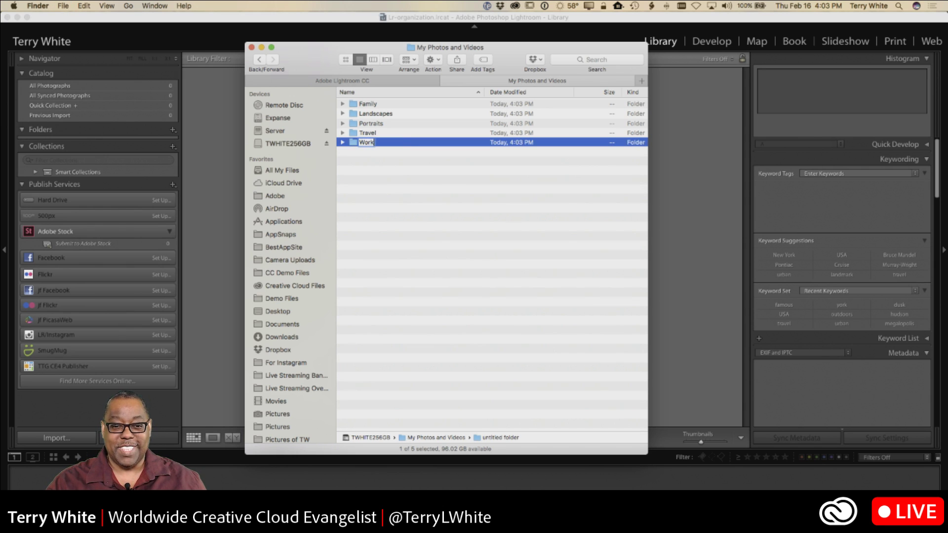
{"action": "key", "text": "Return"}
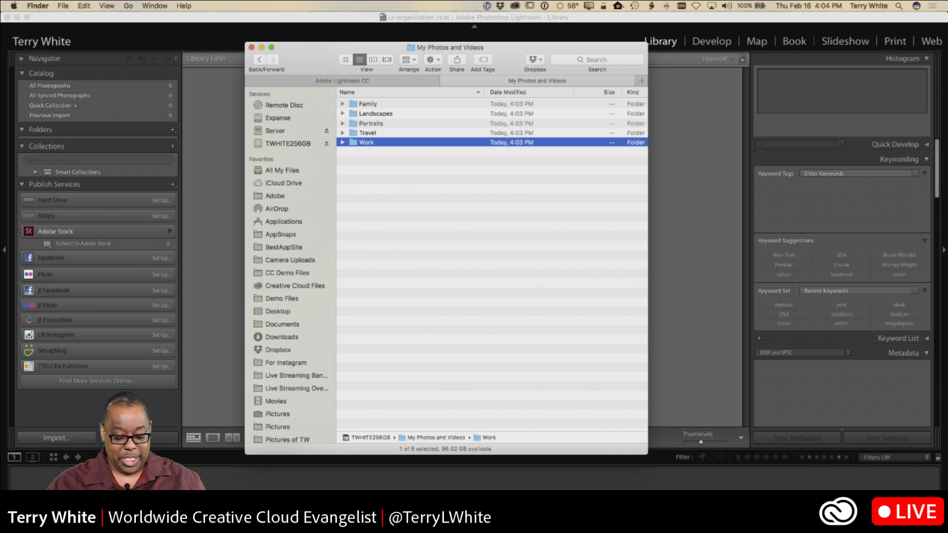
{"action": "key", "text": "super+shift+n"}
{"action": "type", "text": "Misc"}
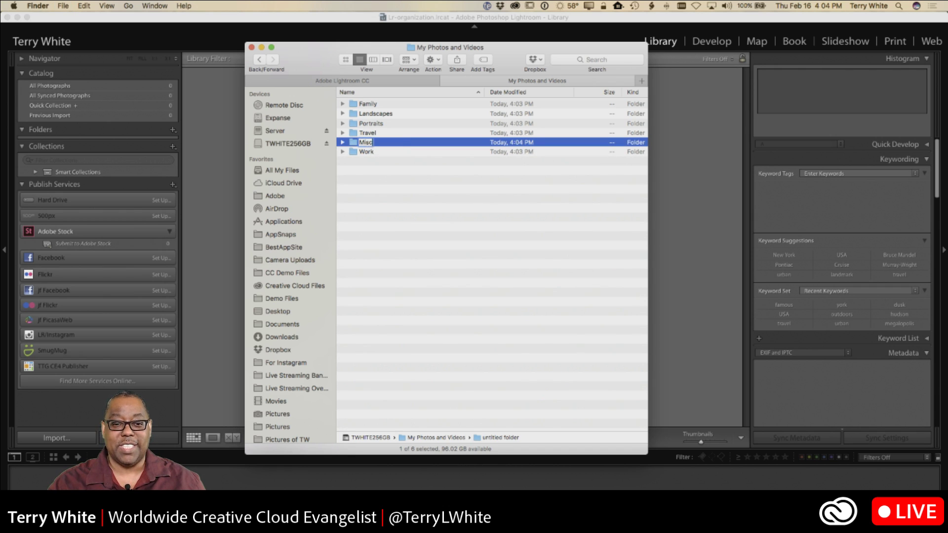
{"action": "key", "text": "Return"}
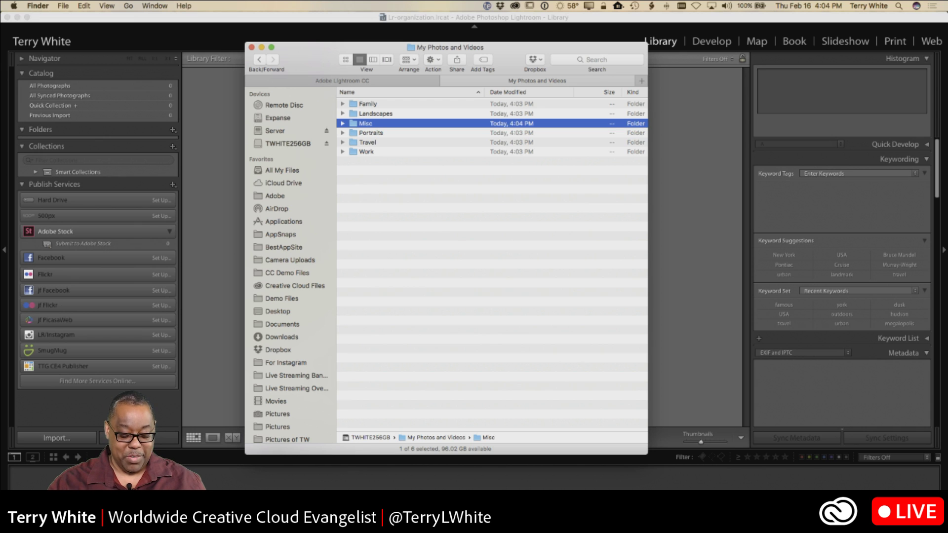
{"action": "key", "text": "super+shift+n"}
{"action": "type", "text": "Commer"}
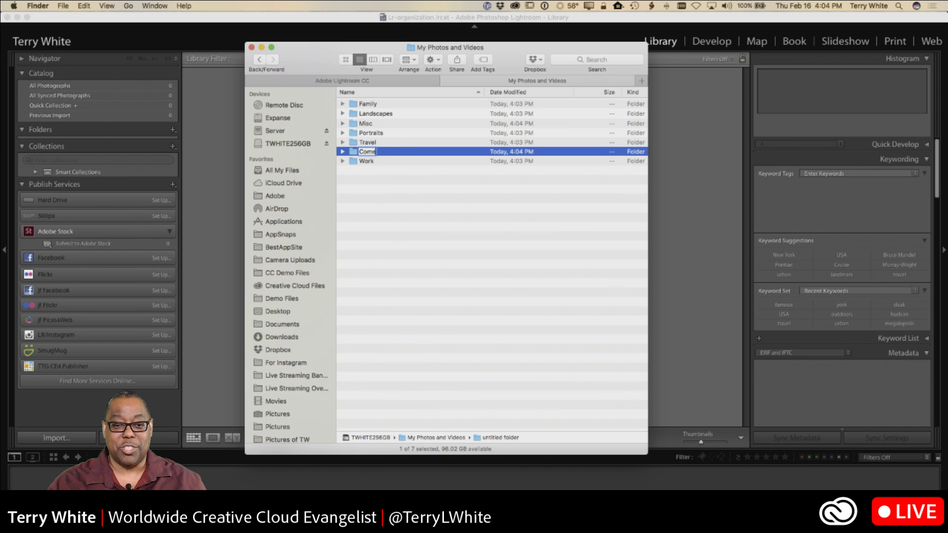
{"action": "type", "text": "cial"}
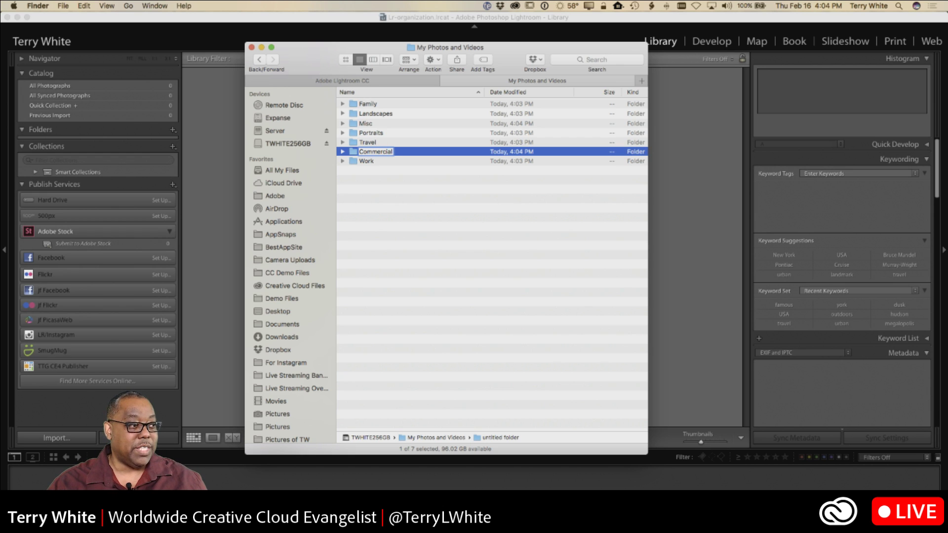
{"action": "key", "text": "Return"}
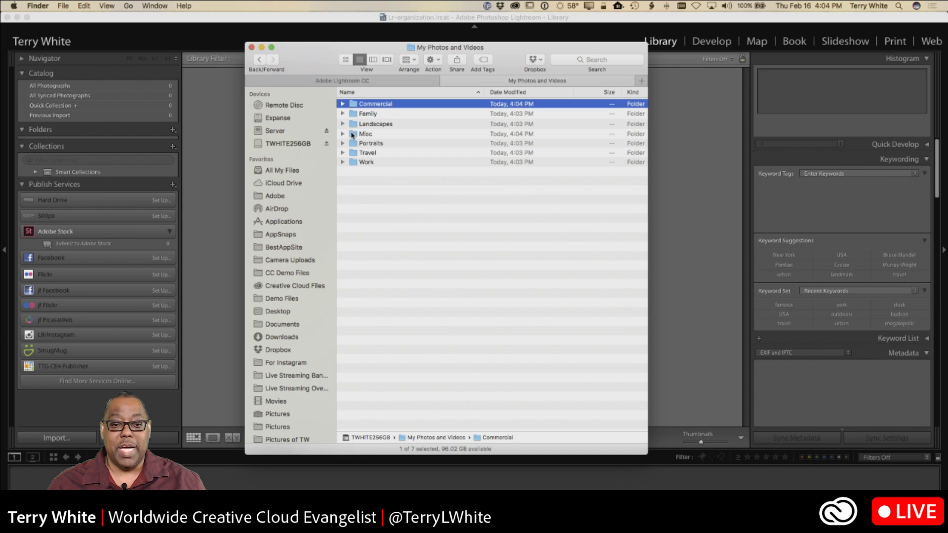
{"action": "double_click", "coordinate": [354, 154]}
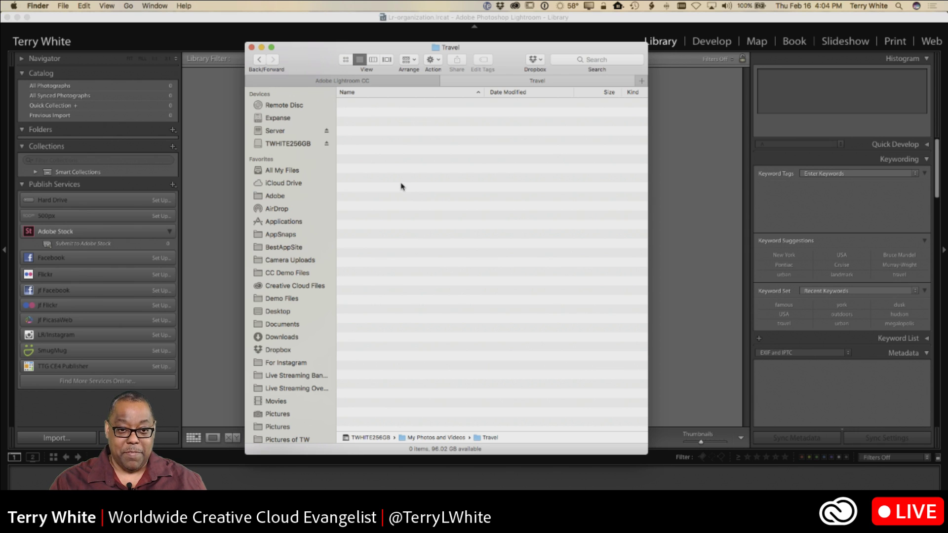
Step: Create Paris and New York folders inside Travel, then return and expand Travel
{"action": "key", "text": "super+shift+n"}
{"action": "type", "text": "Paris"}
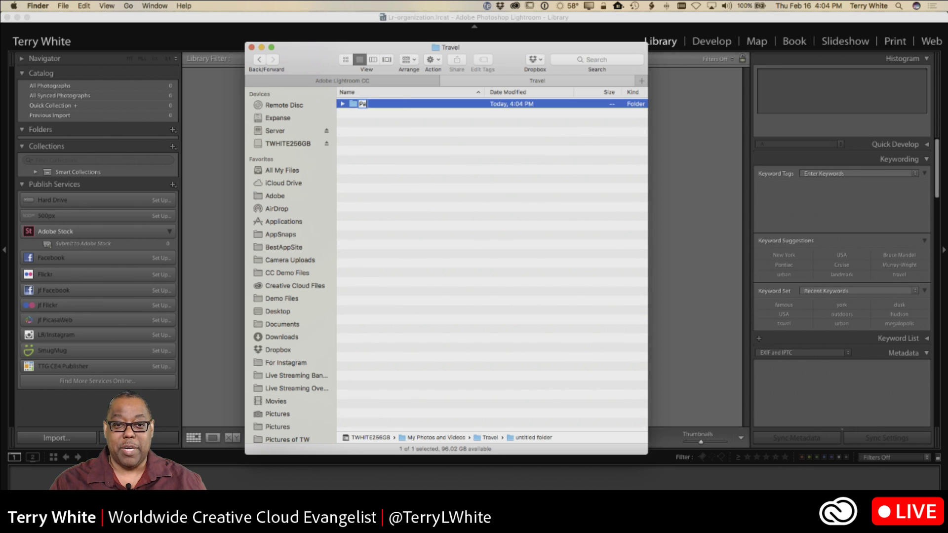
{"action": "key", "text": "Return"}
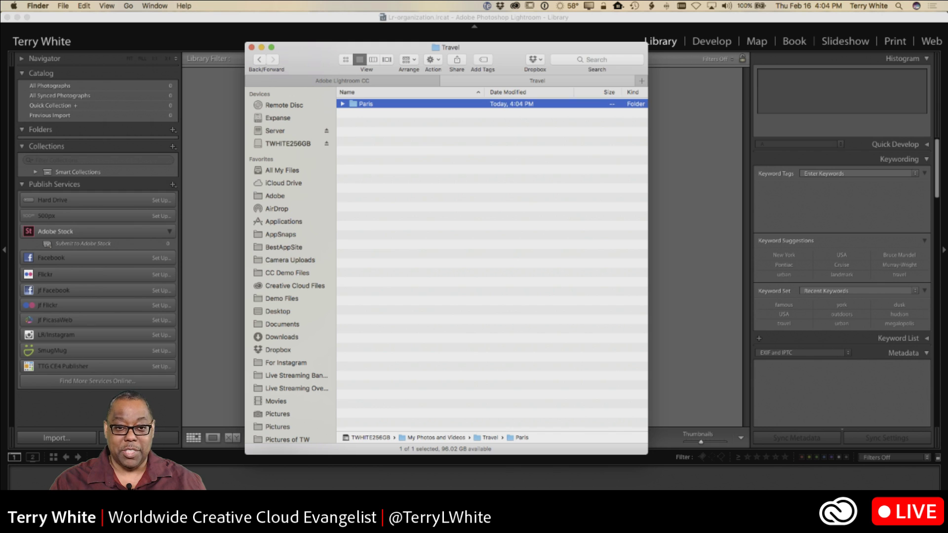
{"action": "key", "text": "super+shift+n"}
{"action": "type", "text": "New York"}
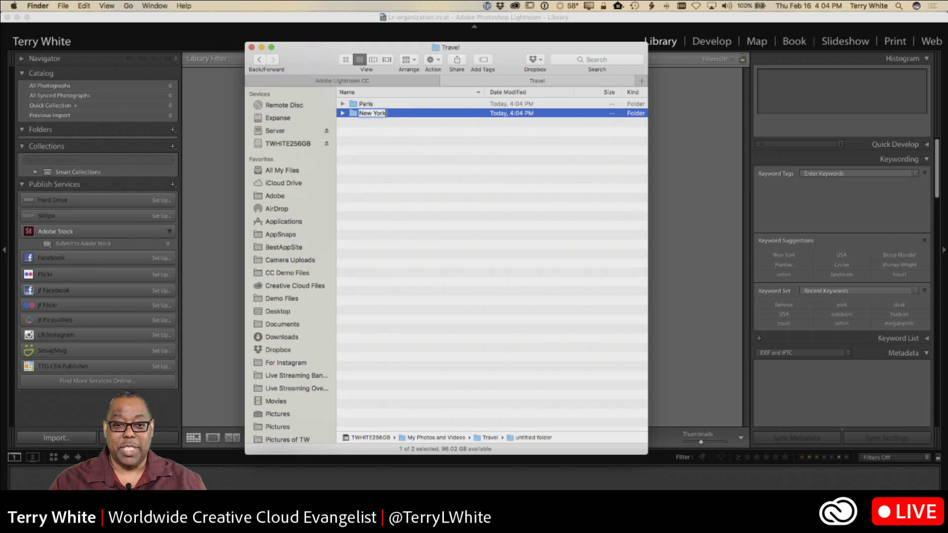
{"action": "key", "text": "Return"}
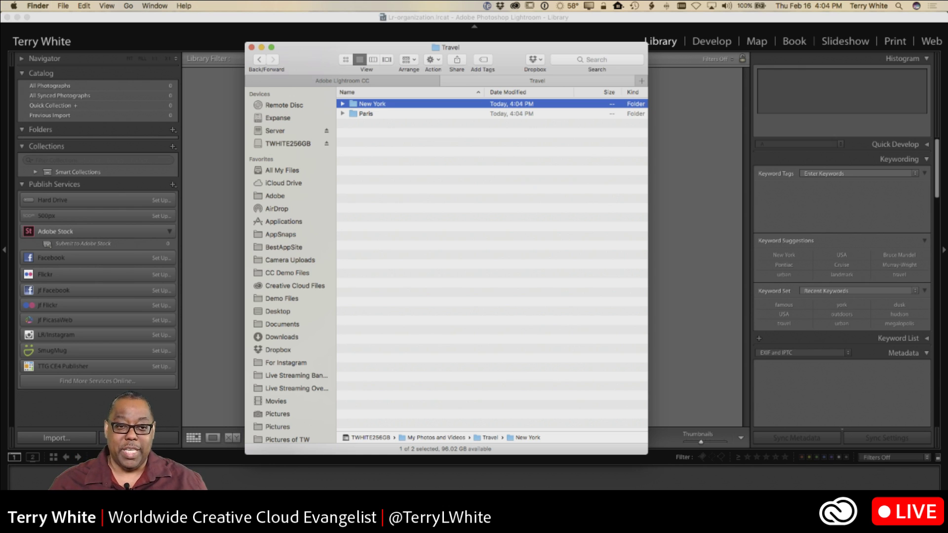
{"action": "left_click", "coordinate": [258, 60]}
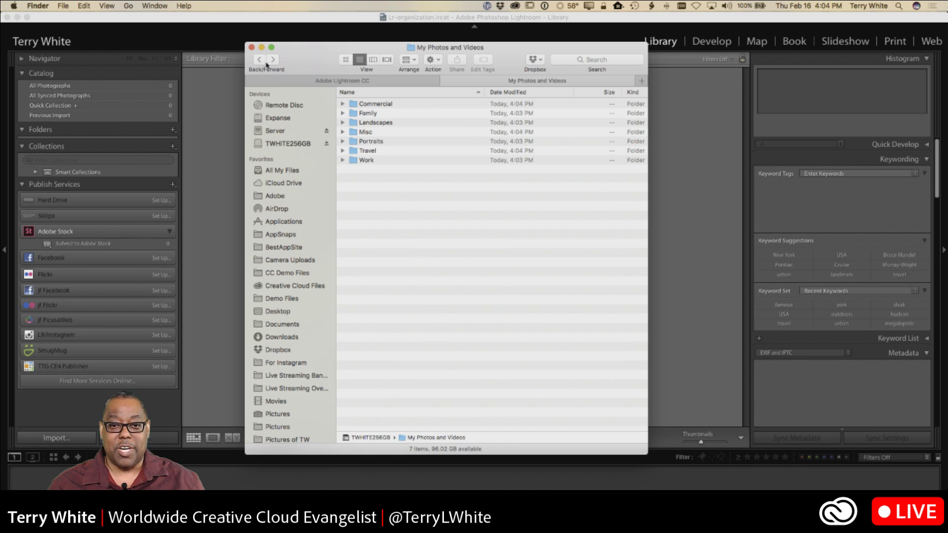
{"action": "left_click", "coordinate": [343, 151]}
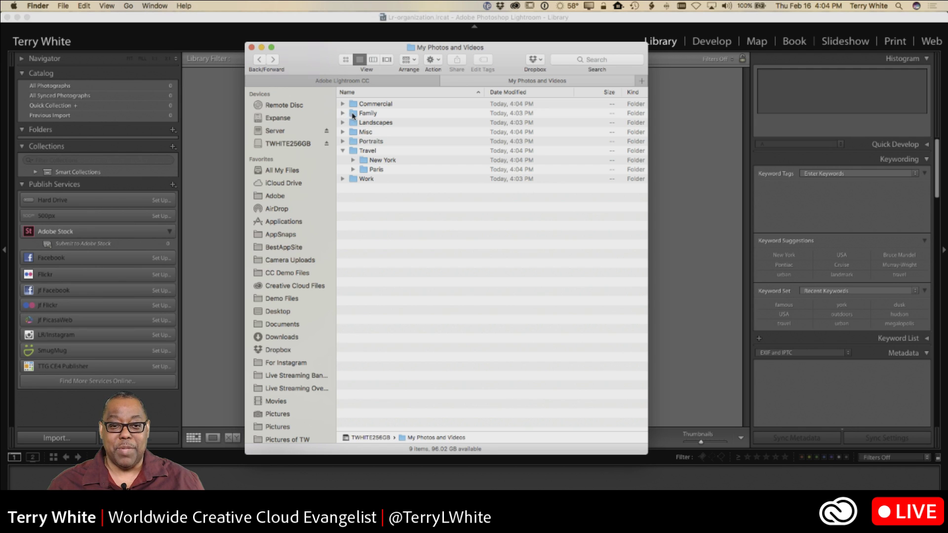
Step: Inside Family, create subfolders Ann and Susan, then go back to My Photos and Videos
{"action": "double_click", "coordinate": [353, 117]}
{"action": "key", "text": "super+shift+n"}
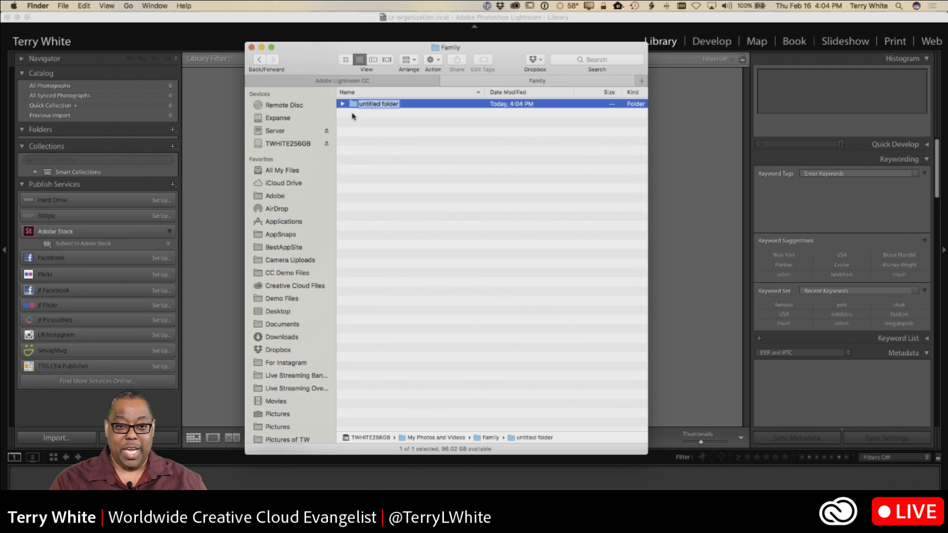
{"action": "type", "text": "Ann"}
{"action": "key", "text": "Return"}
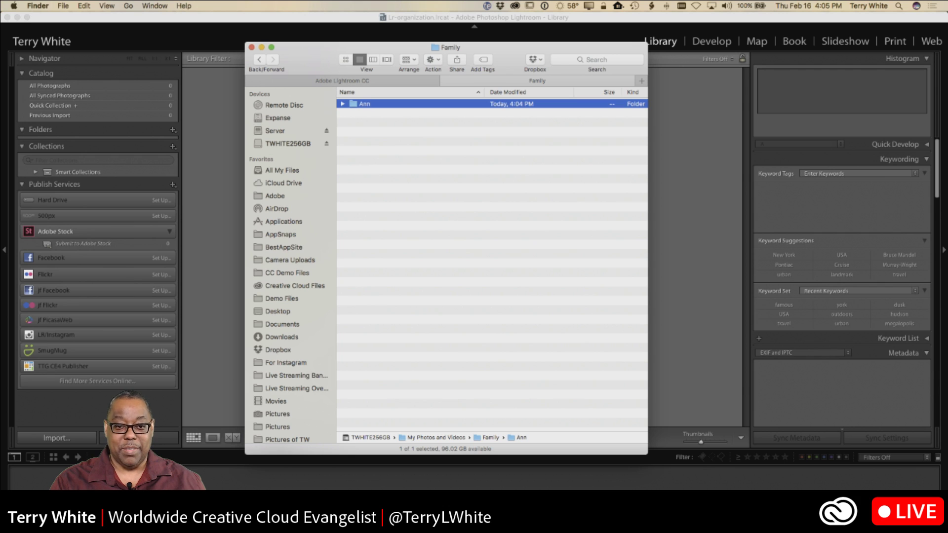
{"action": "key", "text": "super+shift+n"}
{"action": "type", "text": "Susan"}
{"action": "key", "text": "Return"}
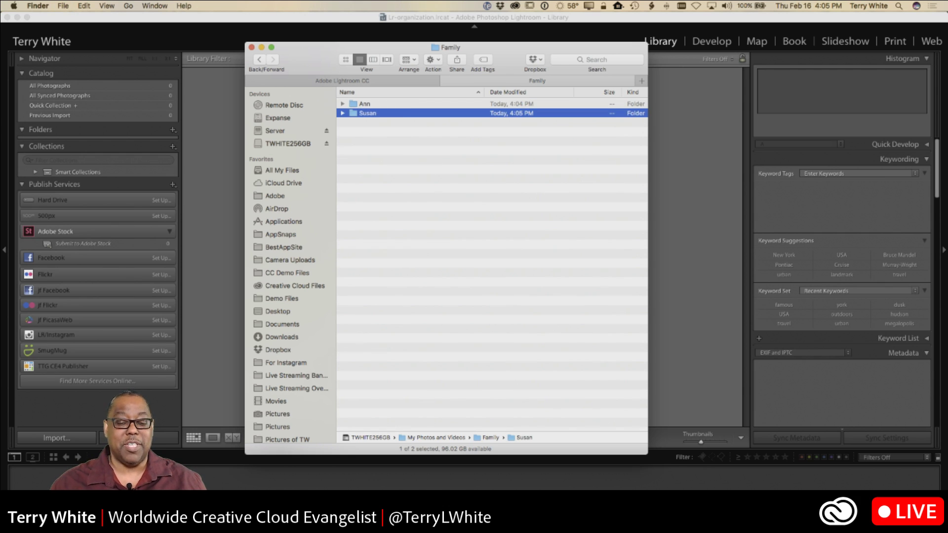
{"action": "left_click", "coordinate": [260, 59]}
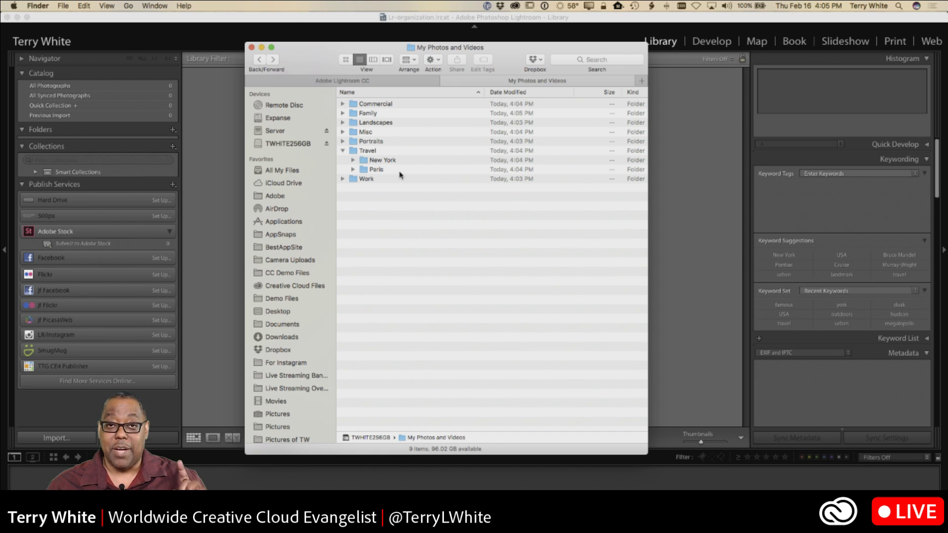
Step: Inside Paris, create folders Paris 2006, Paris 2012 and Paris 2015, then go back
{"action": "double_click", "coordinate": [363, 170]}
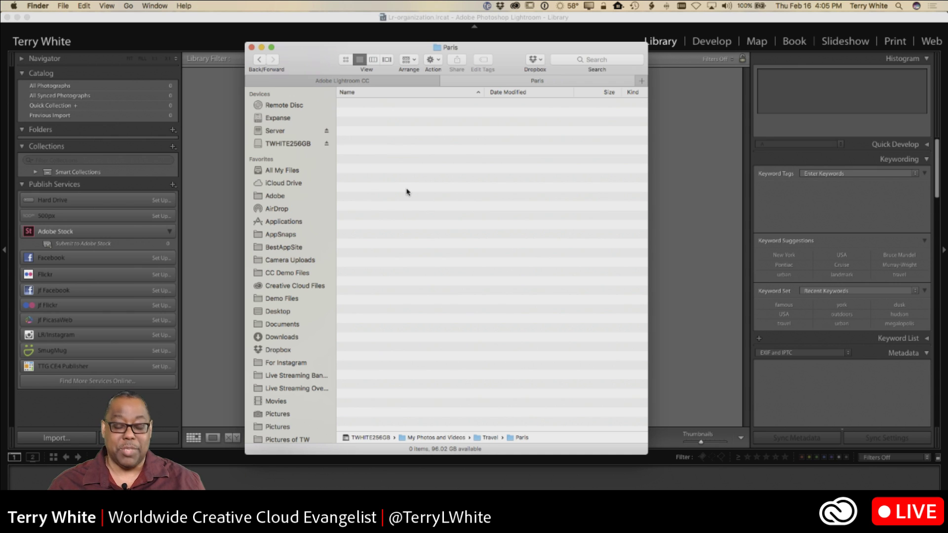
{"action": "key", "text": "super+shift+n"}
{"action": "type", "text": "P"}
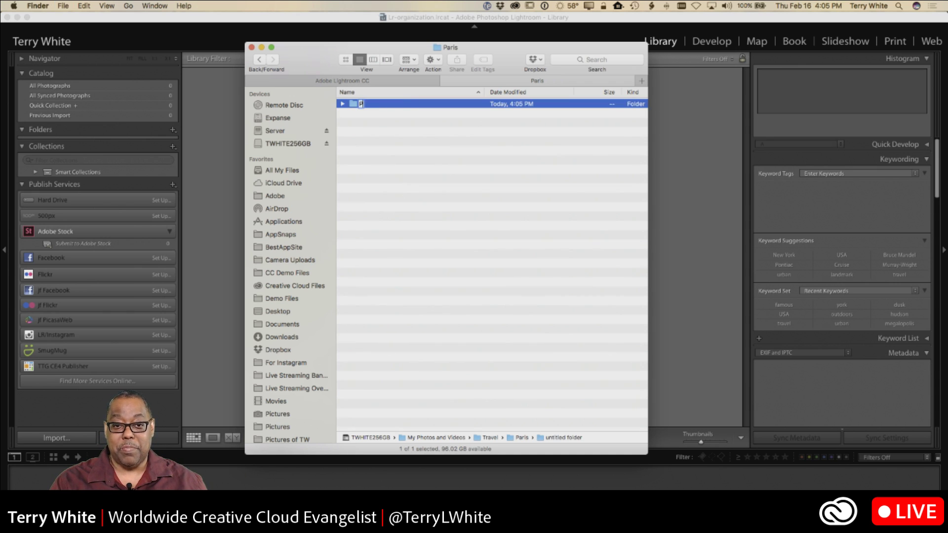
{"action": "type", "text": "aris 20"}
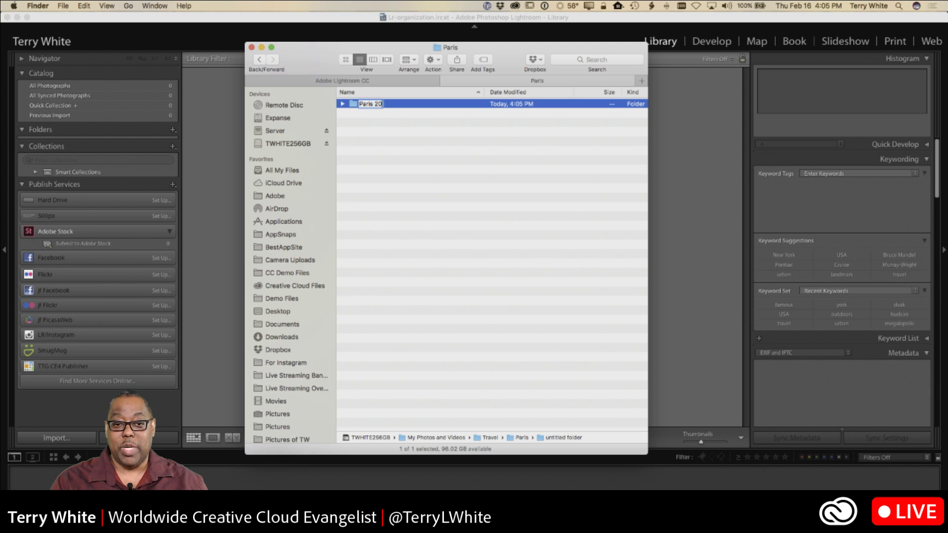
{"action": "type", "text": "06"}
{"action": "key", "text": "Return"}
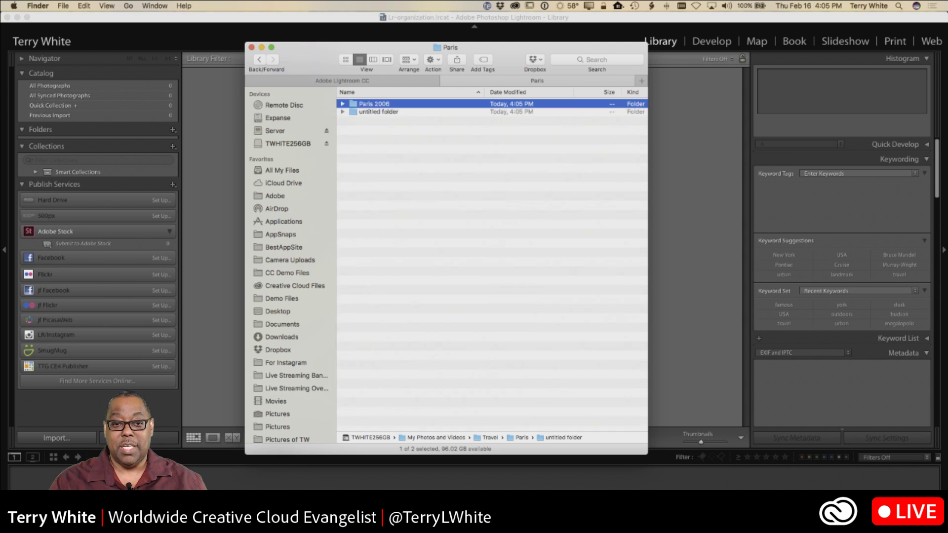
{"action": "key", "text": "super+shift+n"}
{"action": "type", "text": "Paris"}
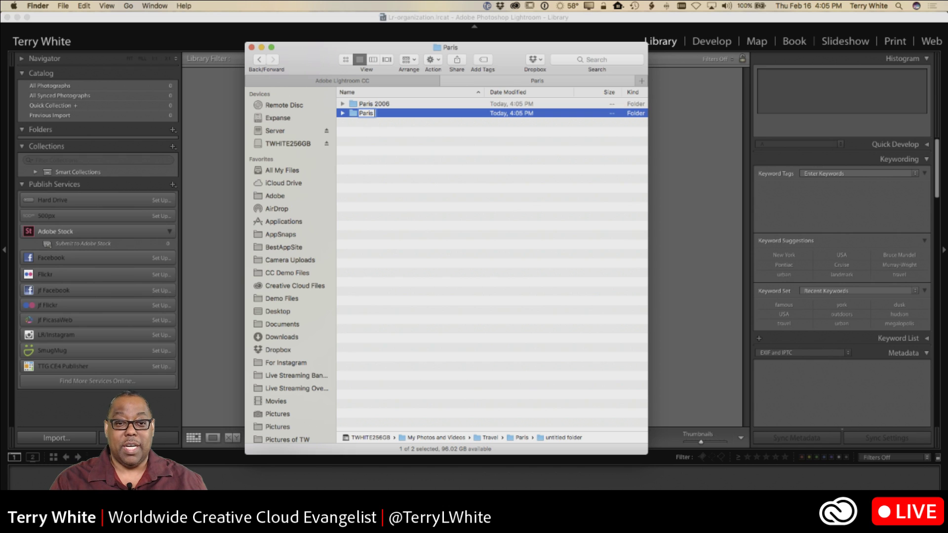
{"action": "type", "text": " 2012"}
{"action": "key", "text": "Return"}
{"action": "key", "text": "super+shift+n"}
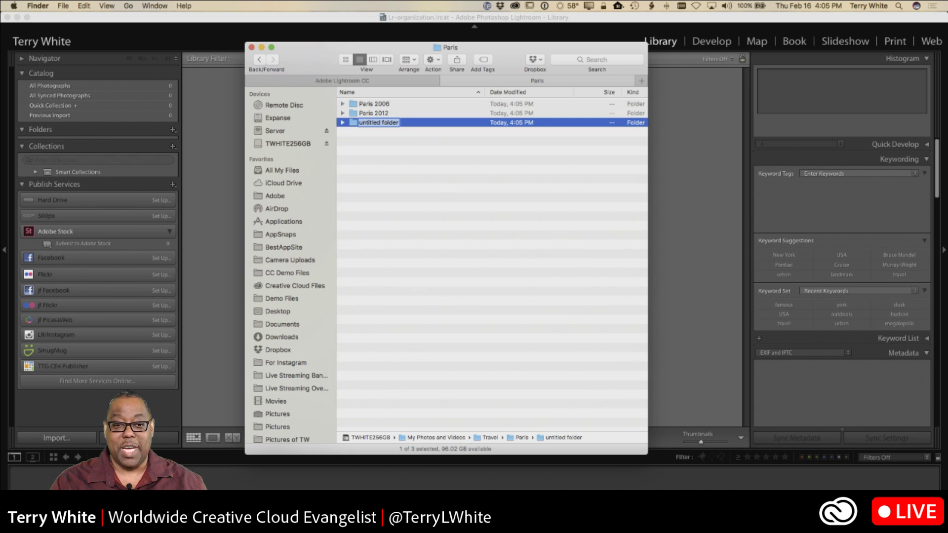
{"action": "type", "text": "Paris 2015"}
{"action": "key", "text": "Return"}
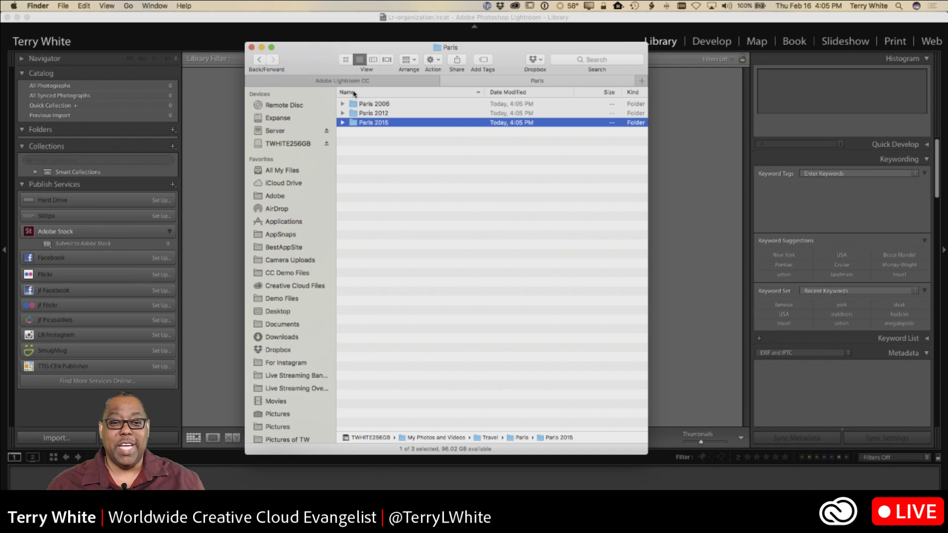
{"action": "left_click", "coordinate": [259, 60]}
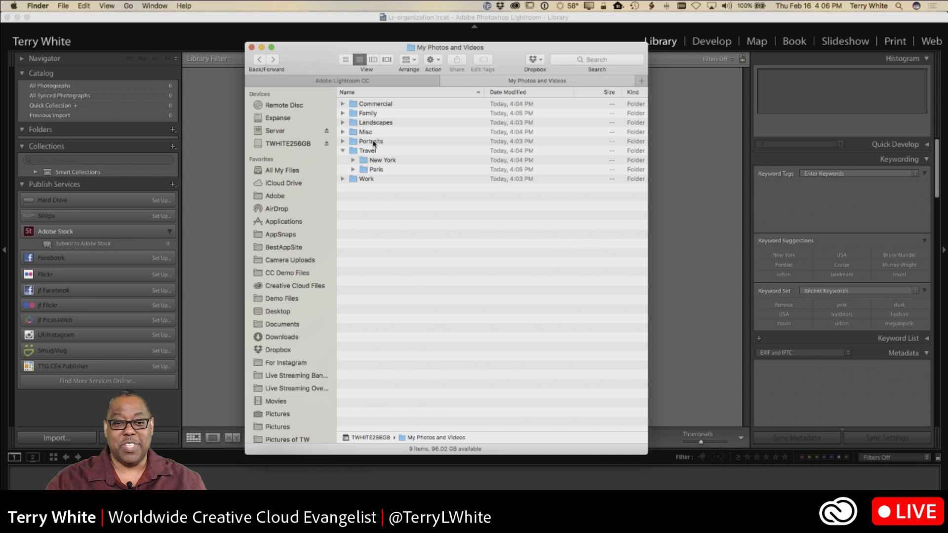
Step: Open the prepared My Photos and Videos folder inside the Adobe Lightroom CC folder
{"action": "left_click", "coordinate": [349, 81]}
{"action": "left_click", "coordinate": [352, 114]}
{"action": "double_click", "coordinate": [353, 114]}
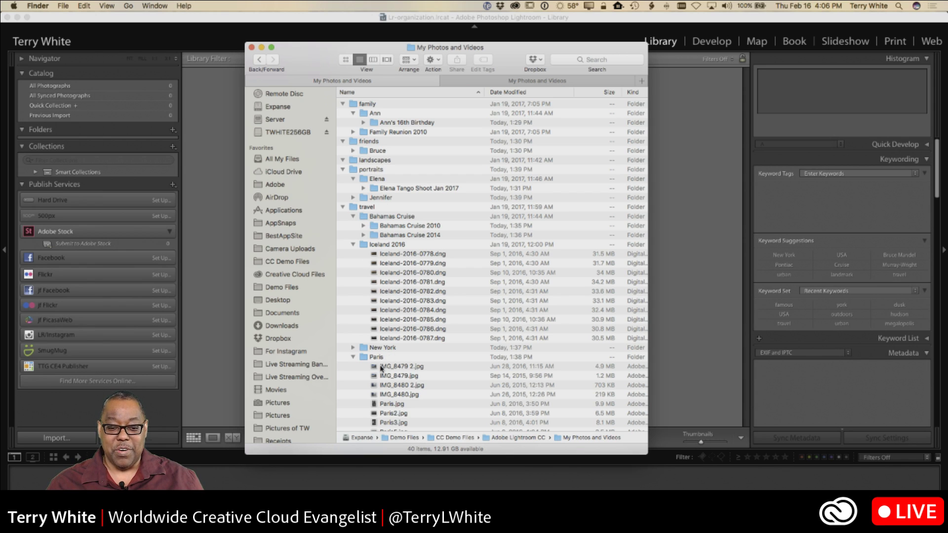
Step: Collapse the Paris, work, travel, friends, portraits and family folders, then bring Lightroom forward
{"action": "left_click", "coordinate": [353, 357]}
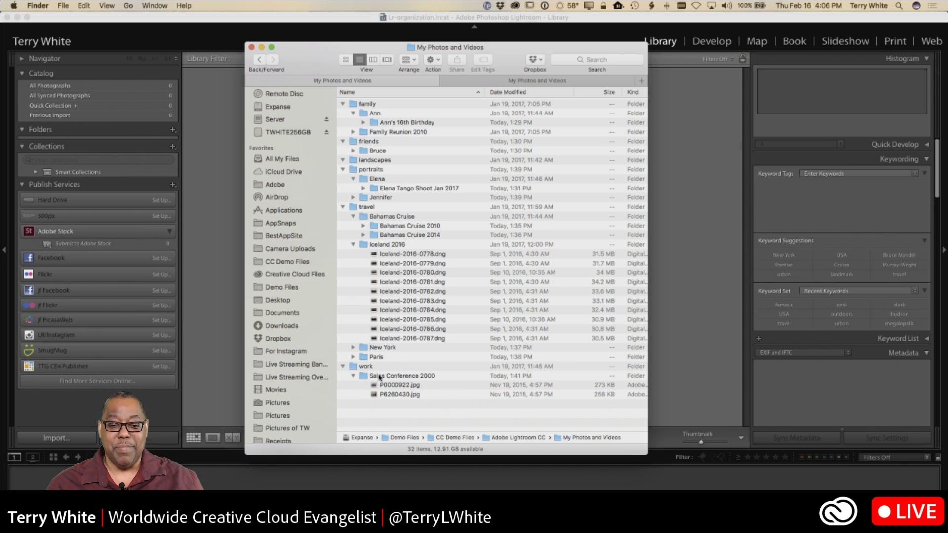
{"action": "left_click", "coordinate": [343, 367]}
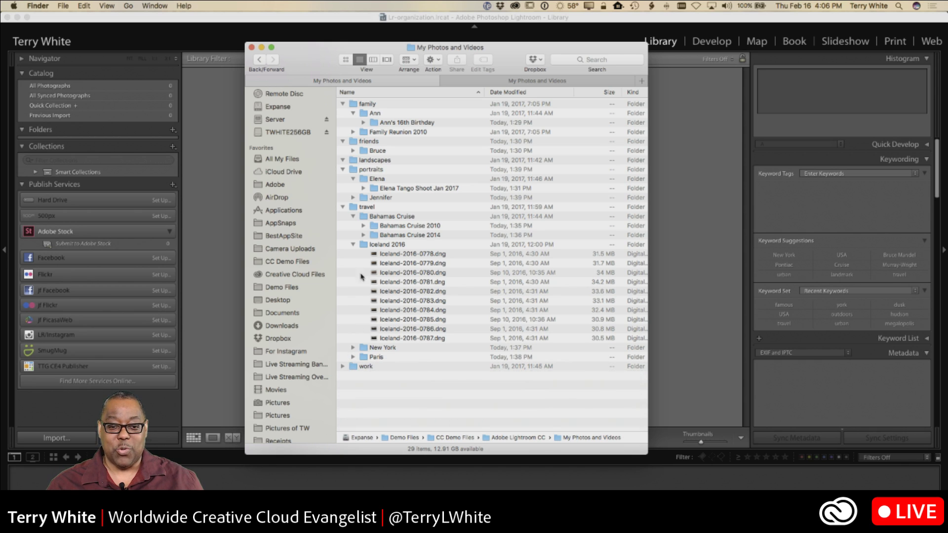
{"action": "left_click", "coordinate": [343, 207]}
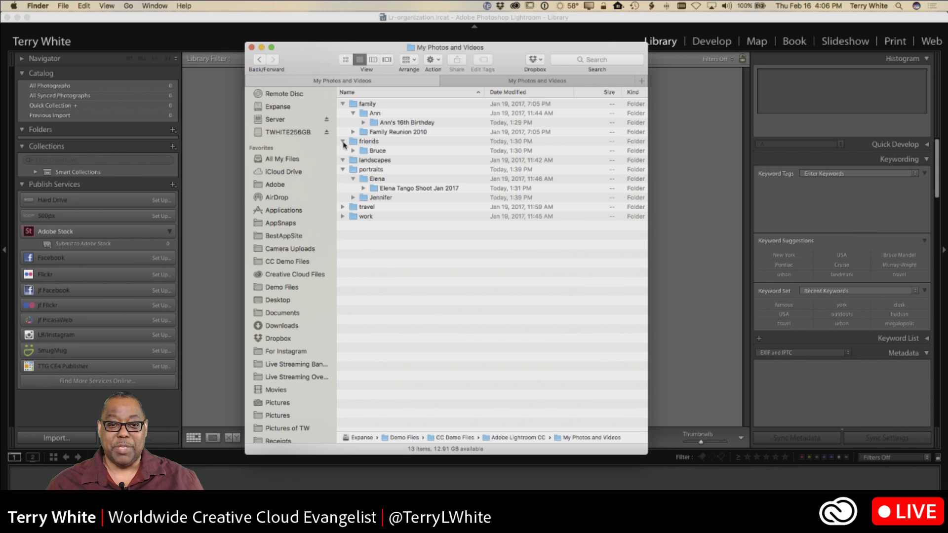
{"action": "left_click", "coordinate": [343, 141]}
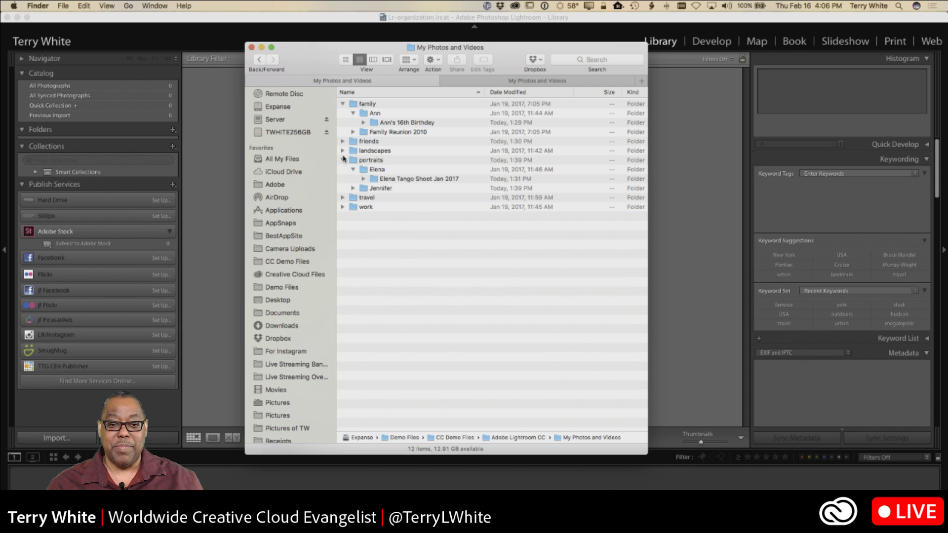
{"action": "left_click", "coordinate": [343, 161]}
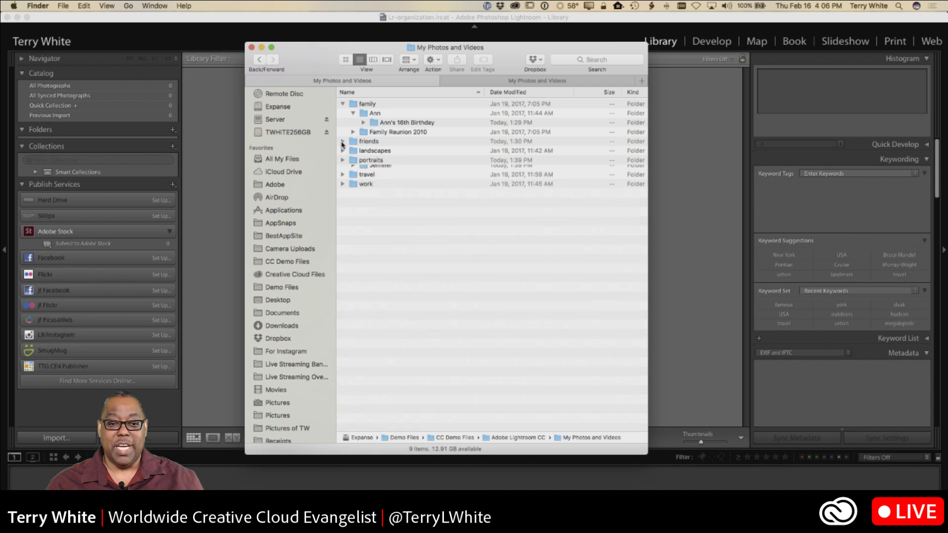
{"action": "left_click", "coordinate": [343, 104]}
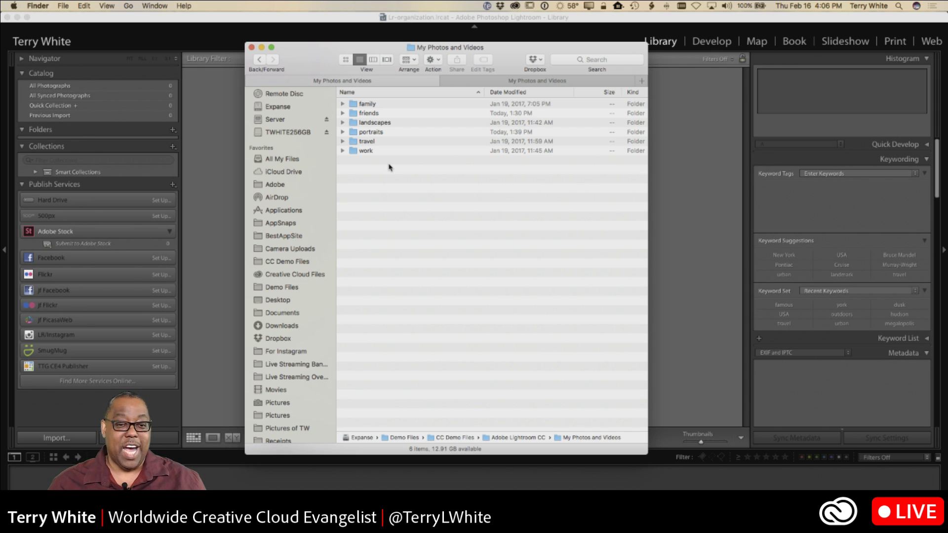
{"action": "left_click", "coordinate": [342, 151]}
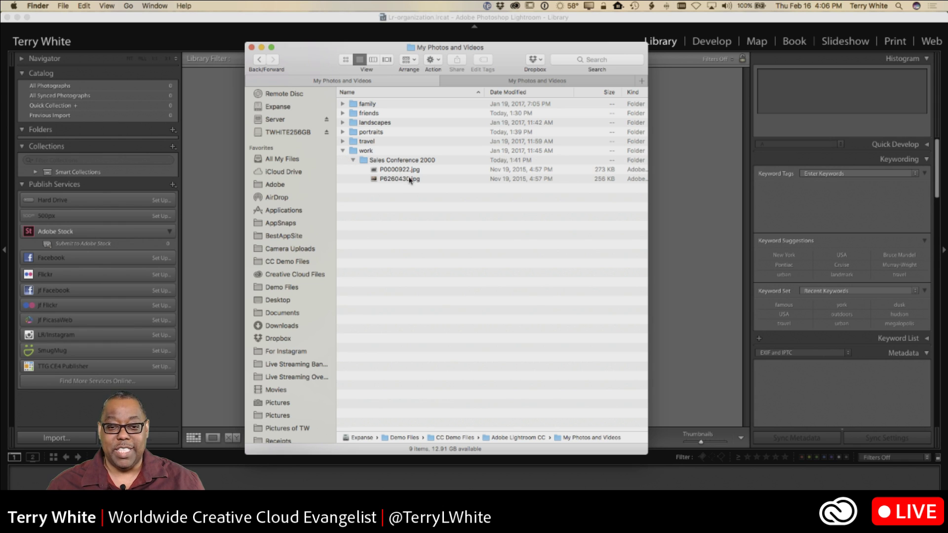
{"action": "left_click", "coordinate": [342, 150]}
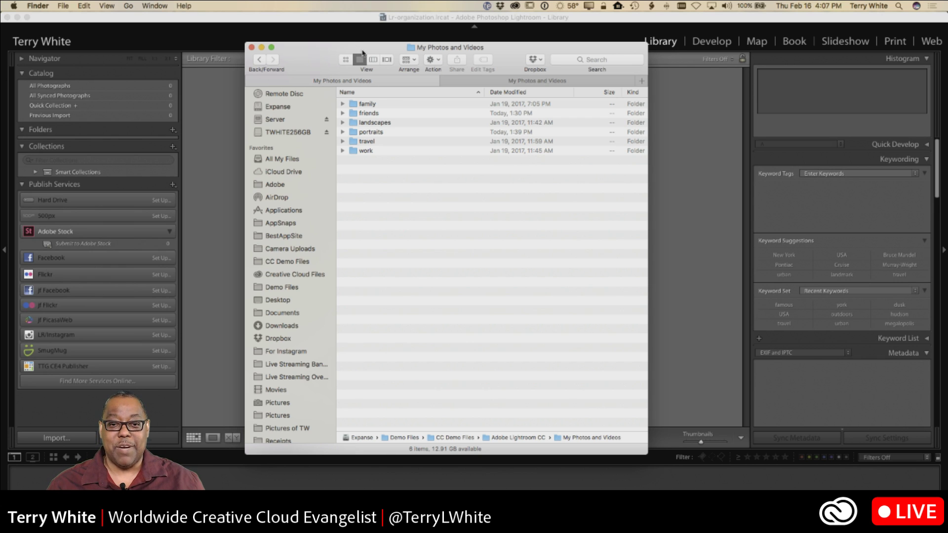
{"action": "left_click", "coordinate": [331, 28]}
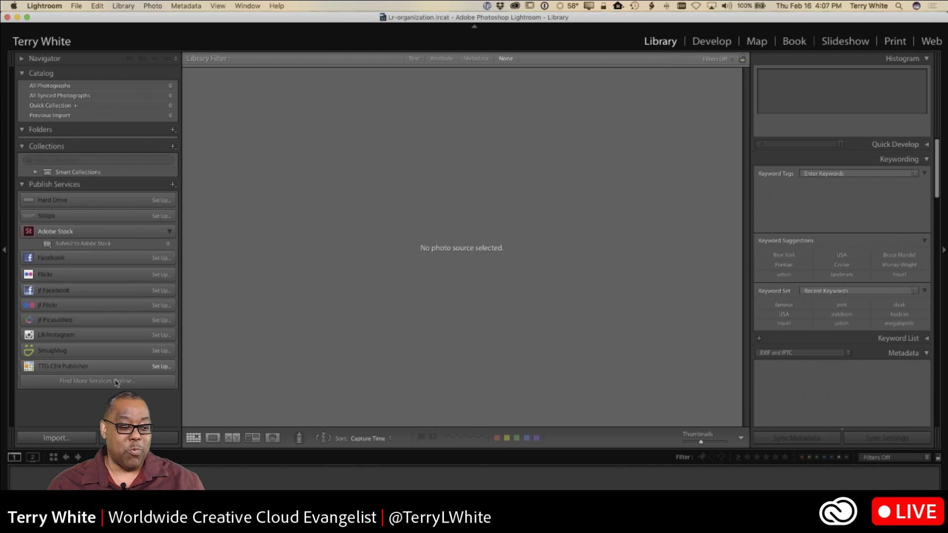
Step: Drag the My Photos and Videos folder from Finder into Lightroom's import
{"action": "left_click", "coordinate": [56, 439]}
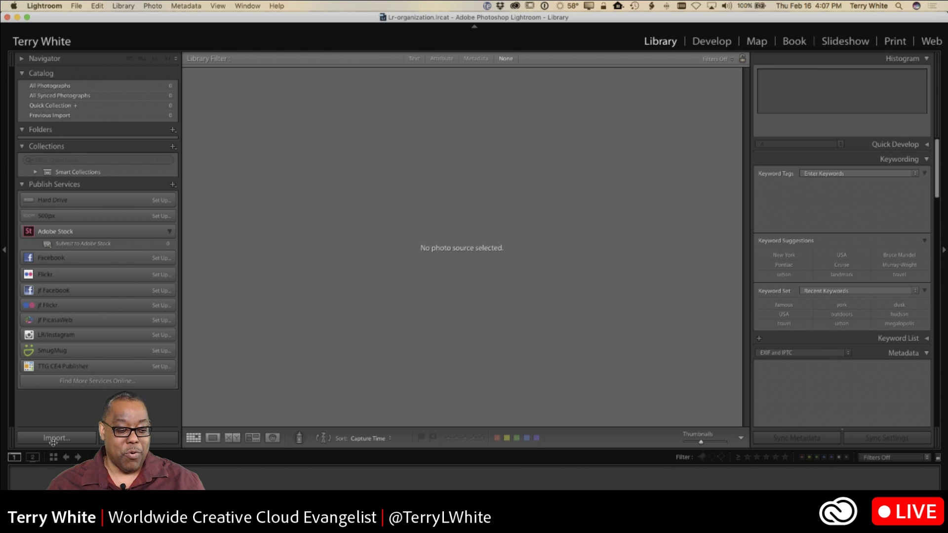
{"action": "key", "text": "super+Tab"}
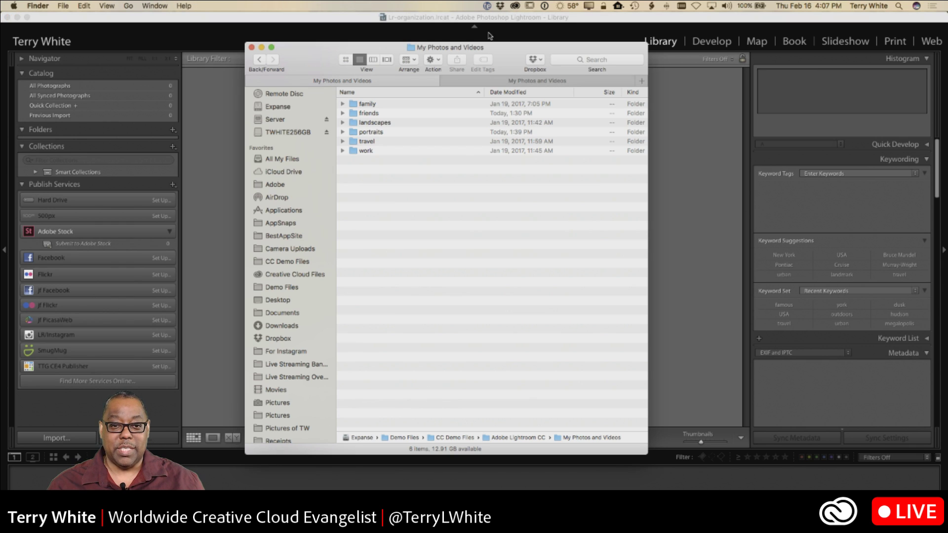
{"action": "left_click_drag", "start_coordinate": [411, 51], "coordinate": [320, 488]}
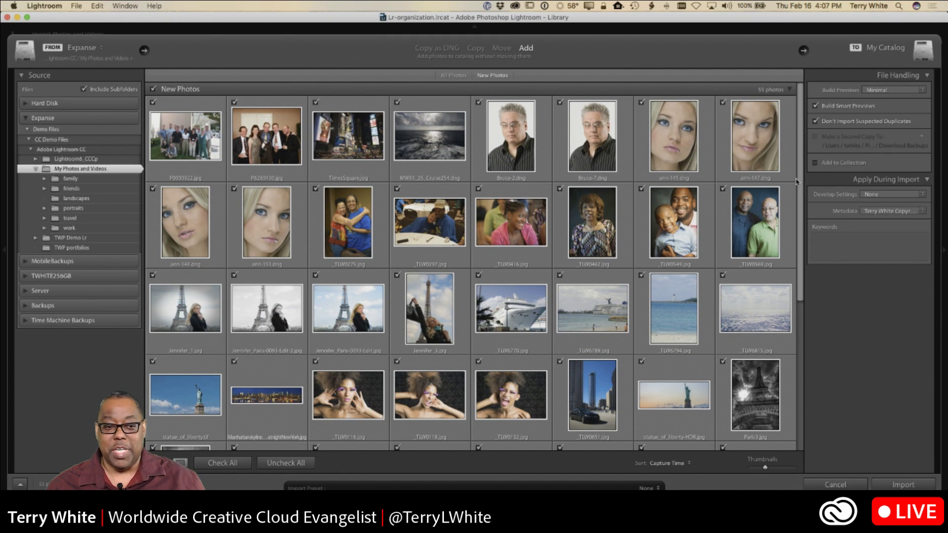
Step: Review the import grid and import all 55 photos into the catalog
{"action": "scroll", "coordinate": [692, 230], "scroll_direction": "down", "scroll_amount": 10}
{"action": "scroll", "coordinate": [578, 232], "scroll_direction": "up", "scroll_amount": 12}
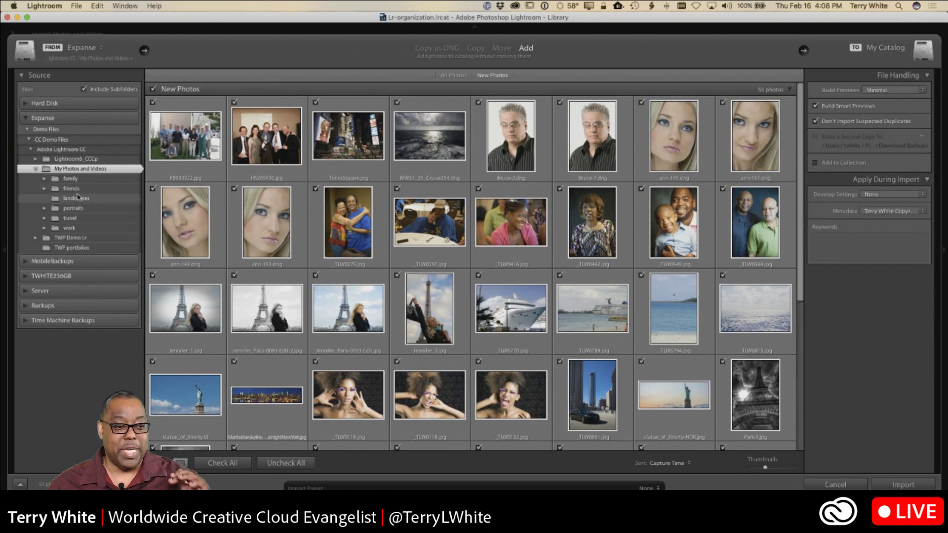
{"action": "left_click", "coordinate": [897, 486]}
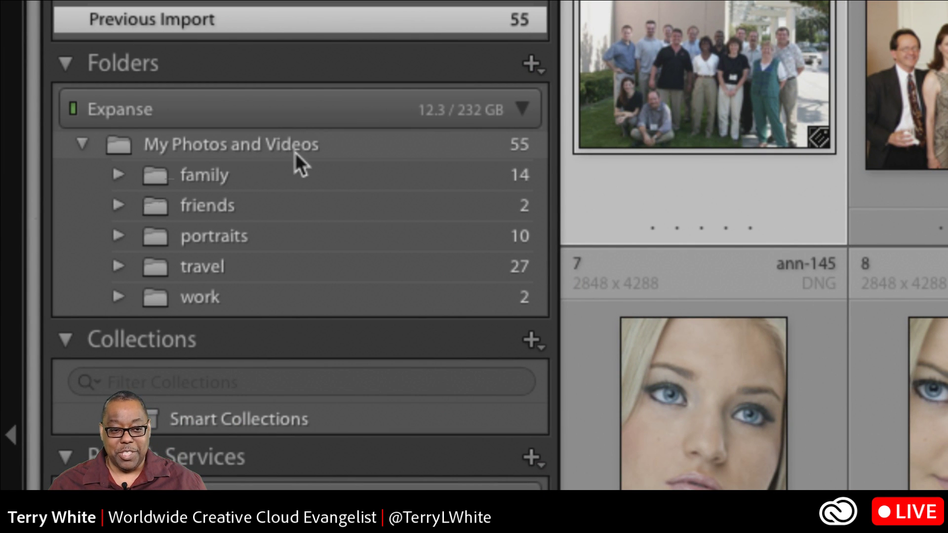
Step: Expand the family, friends, portraits, travel and work folders in the Folders panel
{"action": "left_click", "coordinate": [124, 176]}
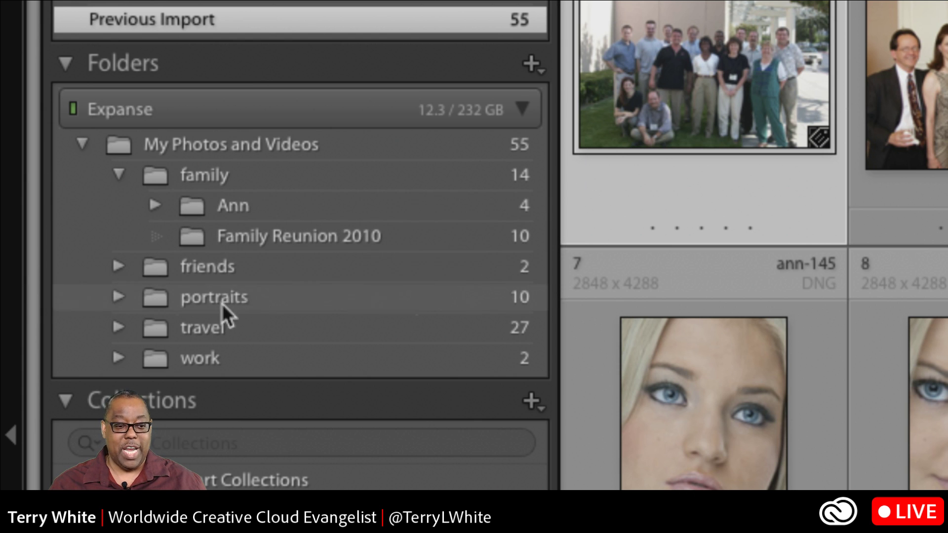
{"action": "left_click", "coordinate": [117, 267]}
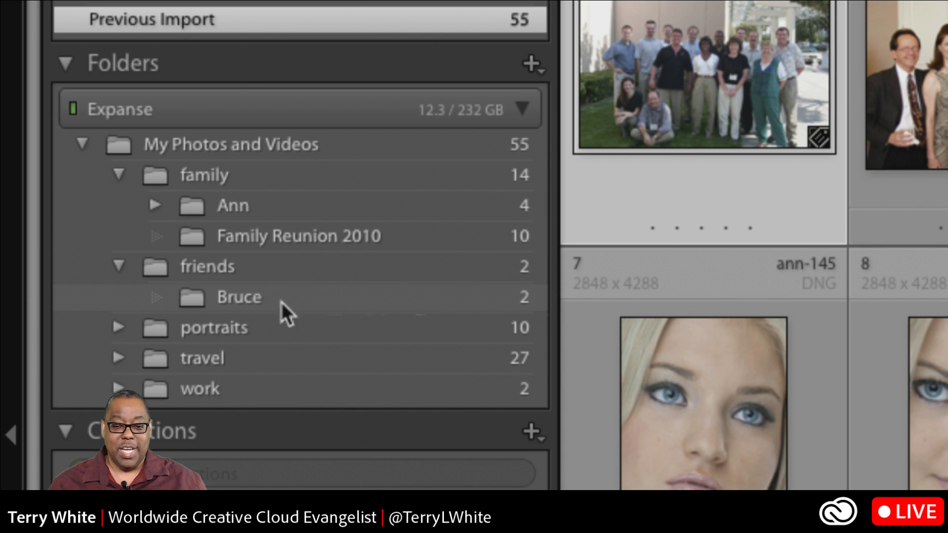
{"action": "scroll", "coordinate": [292, 307], "scroll_direction": "down", "scroll_amount": 1}
{"action": "scroll", "coordinate": [292, 306], "scroll_direction": "down", "scroll_amount": 3}
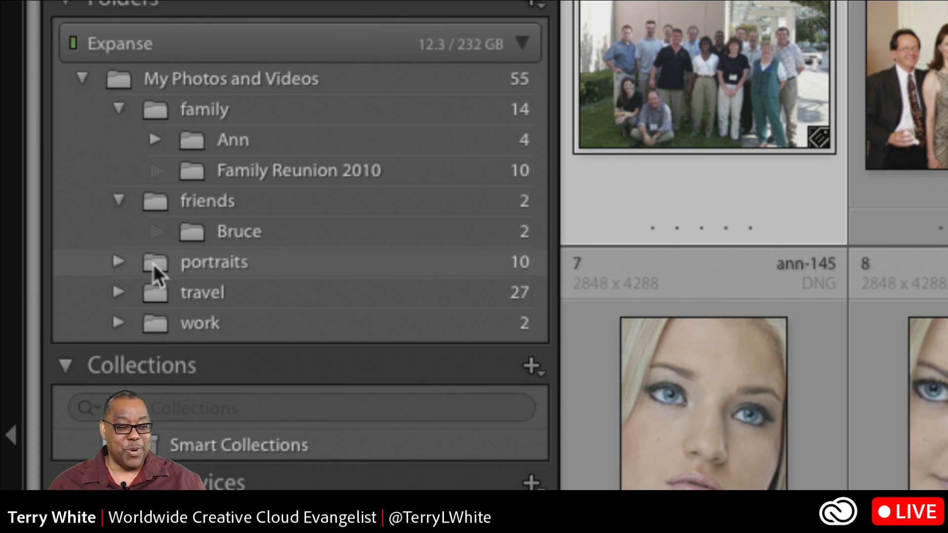
{"action": "left_click", "coordinate": [119, 263]}
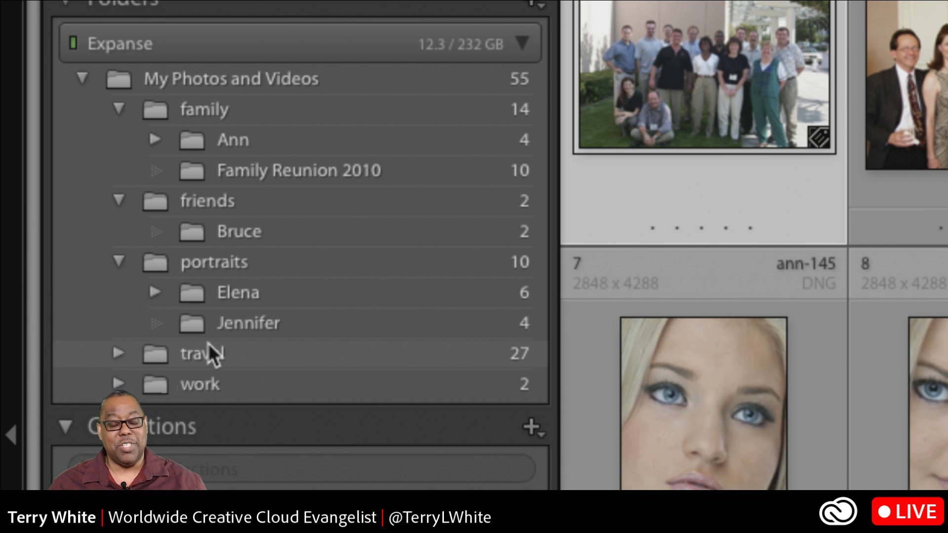
{"action": "left_click", "coordinate": [119, 353]}
{"action": "scroll", "coordinate": [296, 331], "scroll_direction": "down", "scroll_amount": 2}
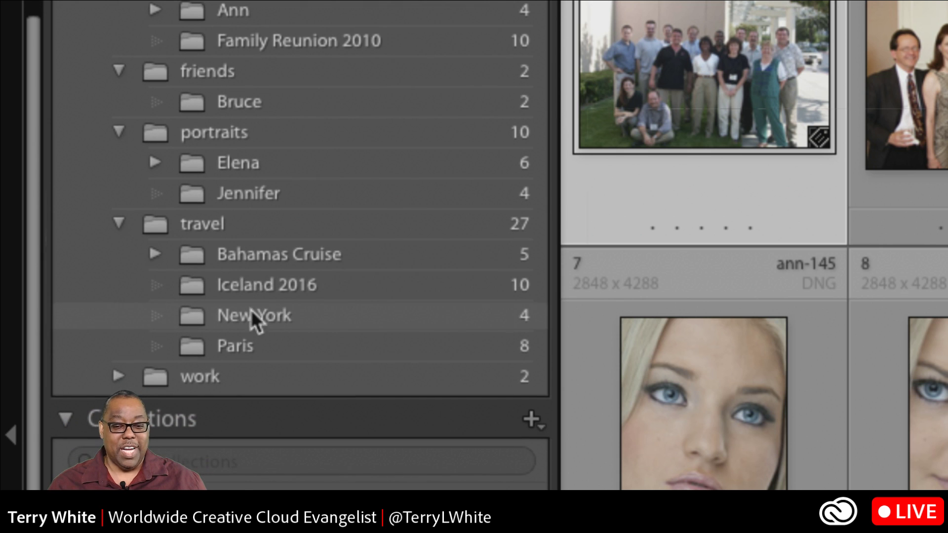
{"action": "left_click", "coordinate": [119, 374]}
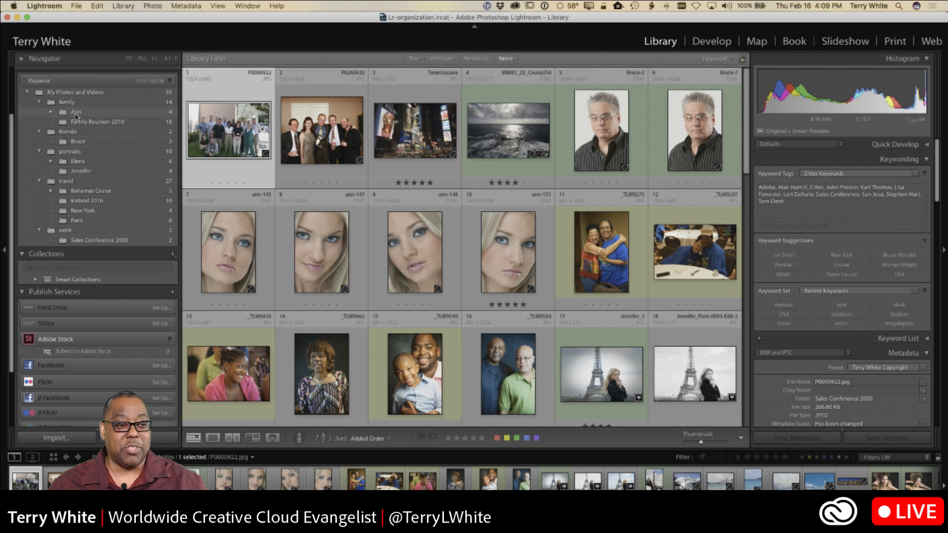
Step: Browse the photos in the Ann, Paris, New York, Iceland 2016 and Bahamas Cruise folders
{"action": "left_click", "coordinate": [78, 114]}
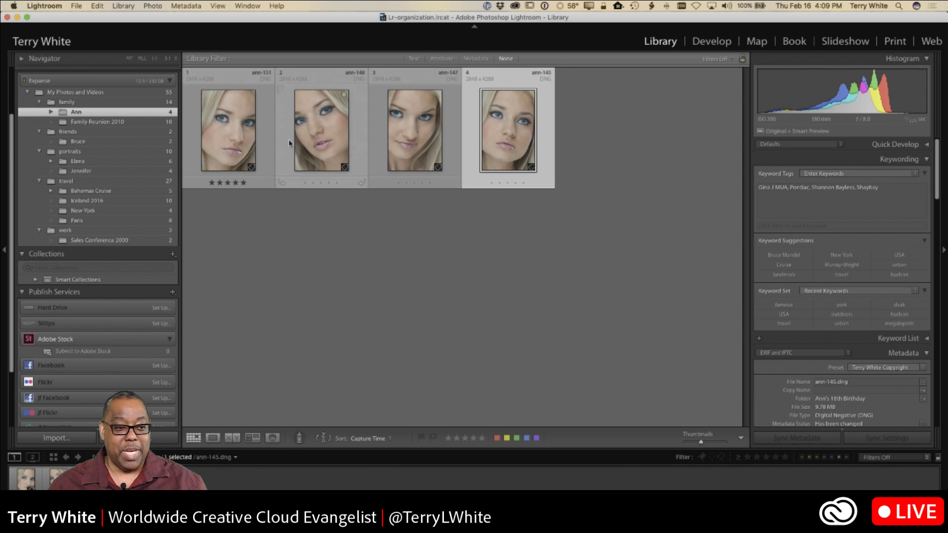
{"action": "left_click", "coordinate": [78, 223]}
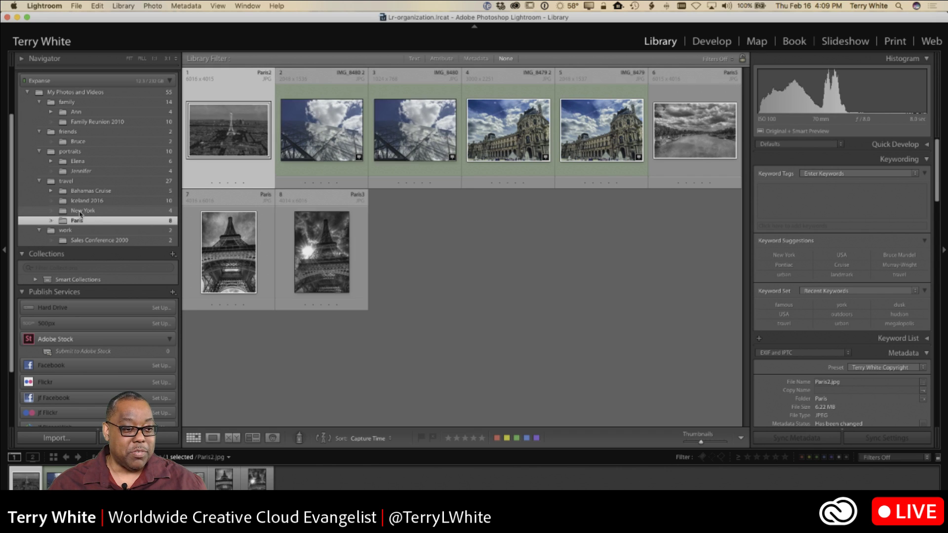
{"action": "left_click", "coordinate": [81, 211]}
{"action": "left_click", "coordinate": [84, 202]}
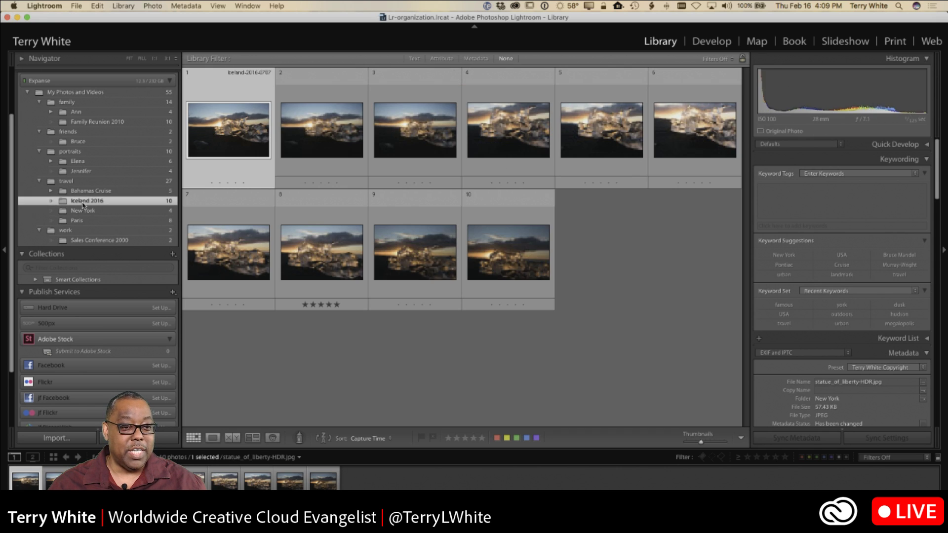
{"action": "left_click", "coordinate": [84, 193]}
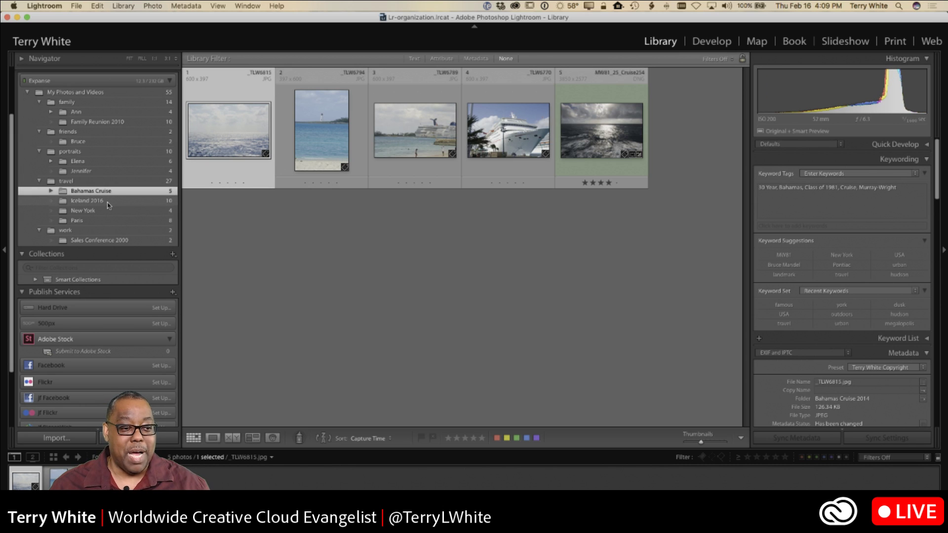
Step: Expand Bahamas Cruise and select all four photos in Bahamas Cruise 2014
{"action": "left_click", "coordinate": [52, 192]}
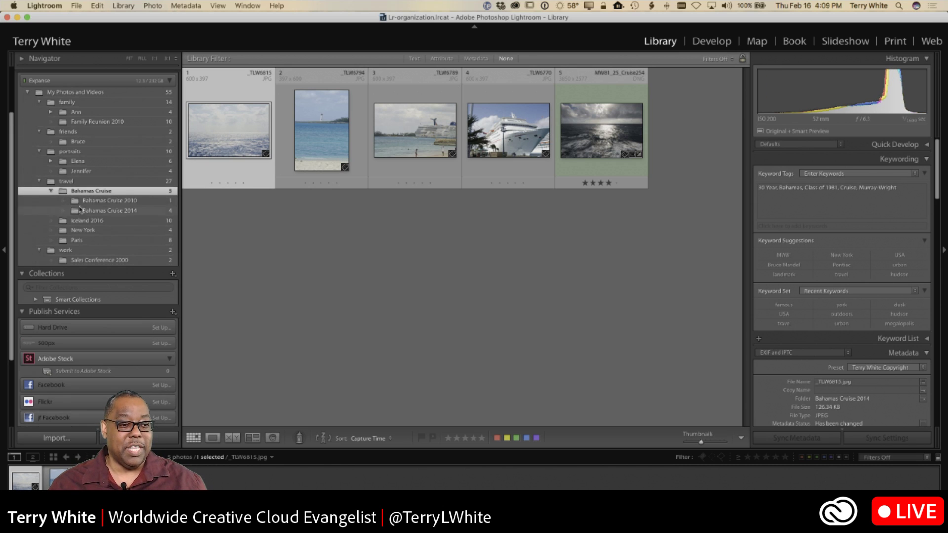
{"action": "left_click", "coordinate": [112, 201]}
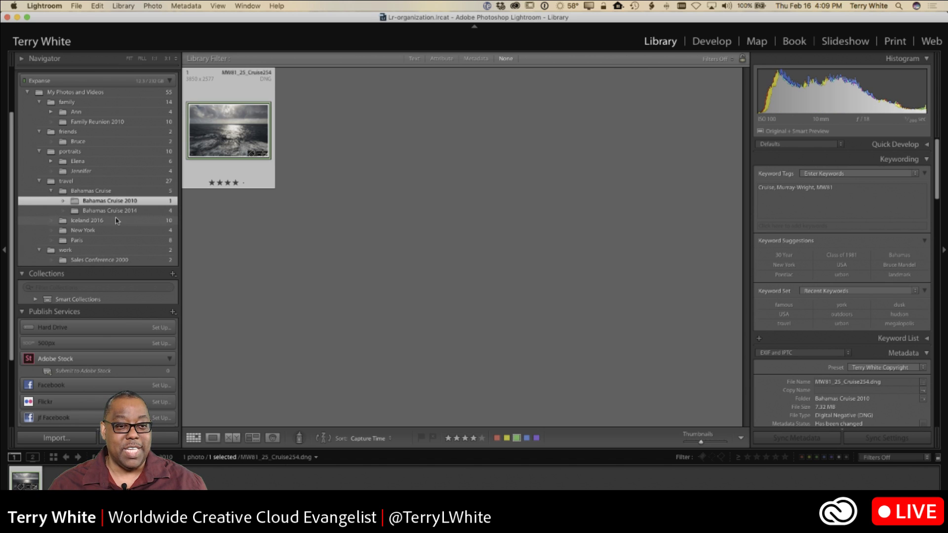
{"action": "left_click", "coordinate": [116, 213]}
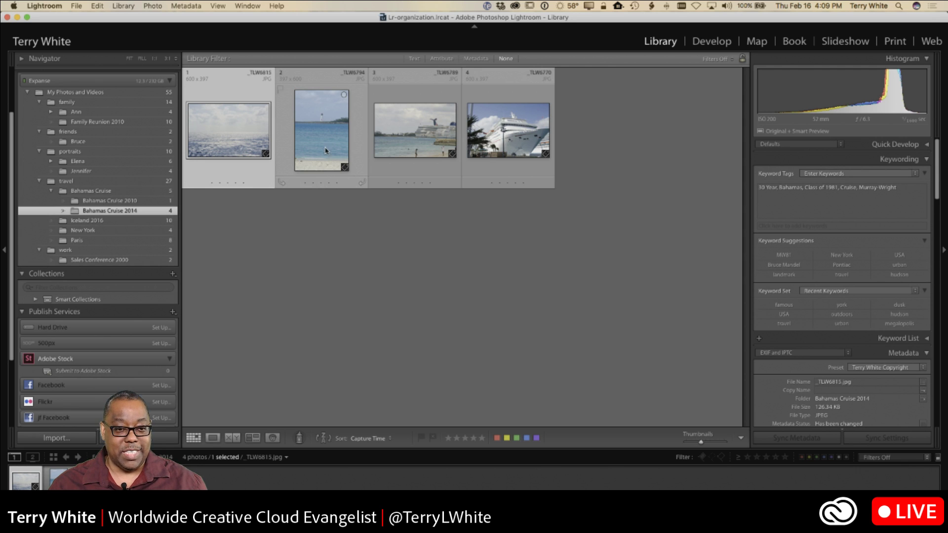
{"action": "key", "text": "super+a"}
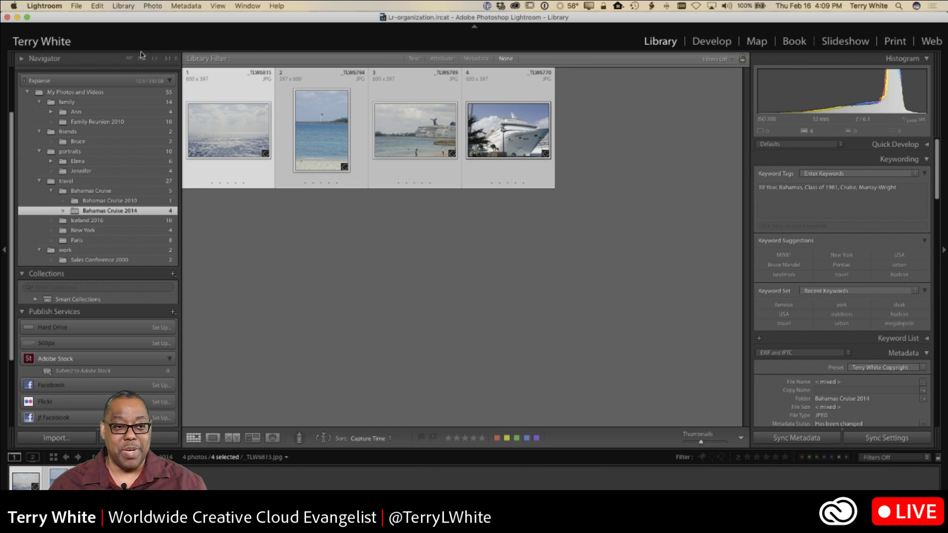
Step: Rename the four Bahamas photos Cruise-Bahamas-0001 to -0004, then display all 55 library photos
{"action": "left_click", "coordinate": [123, 6]}
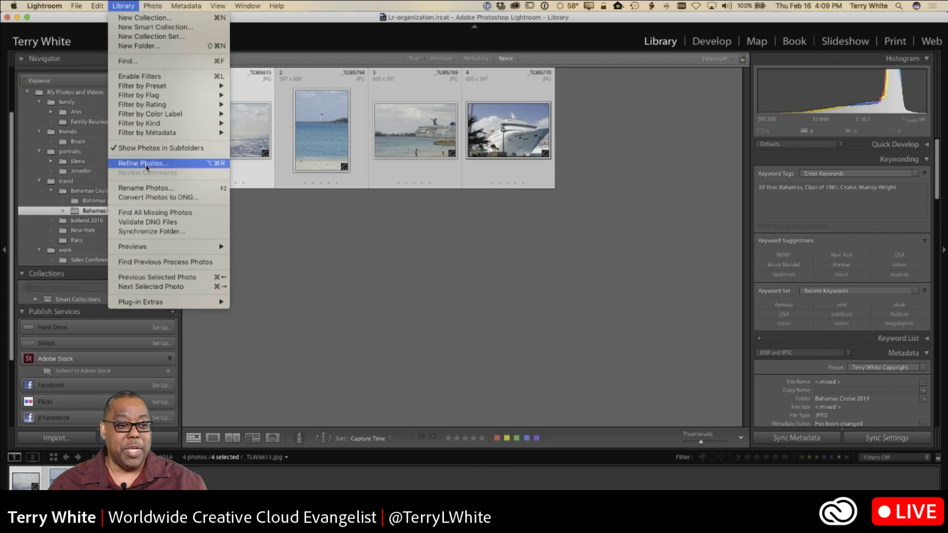
{"action": "left_click", "coordinate": [147, 188]}
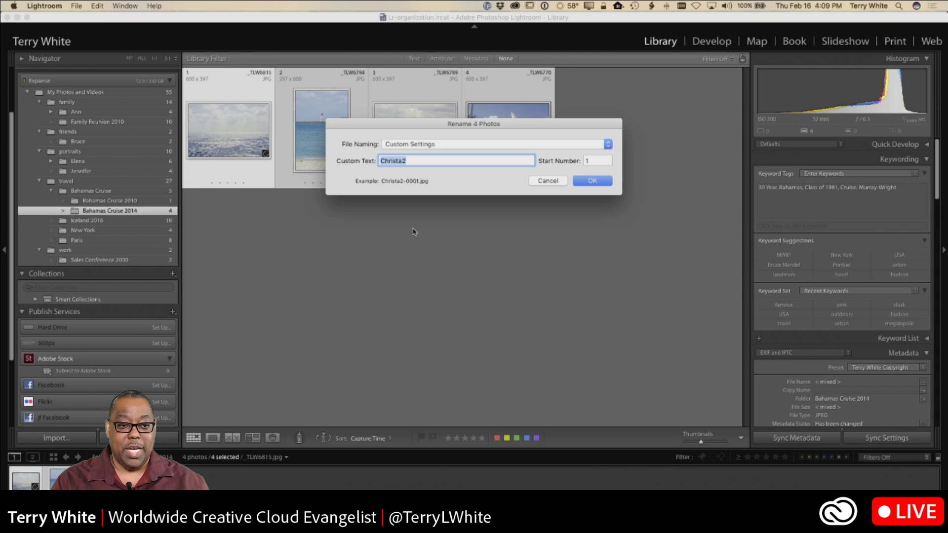
{"action": "type", "text": "C"}
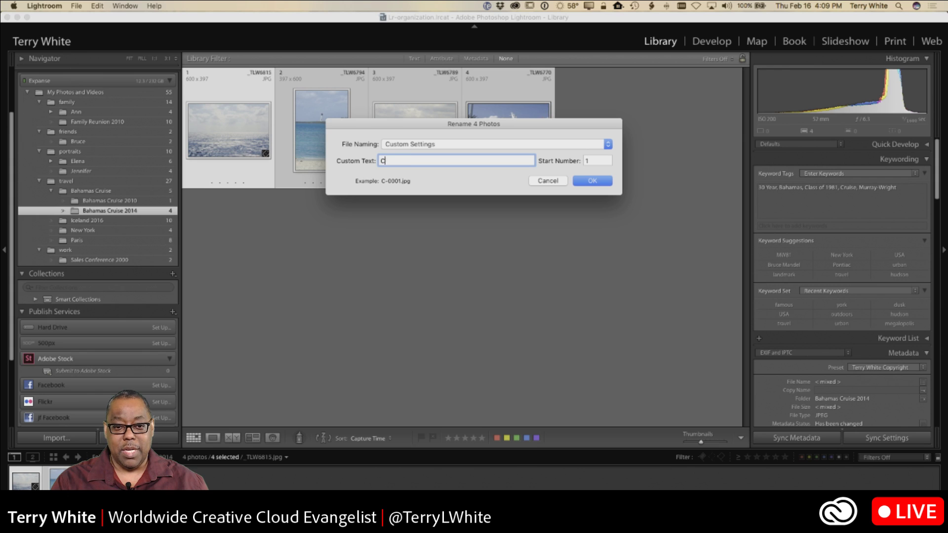
{"action": "type", "text": "ruise-"}
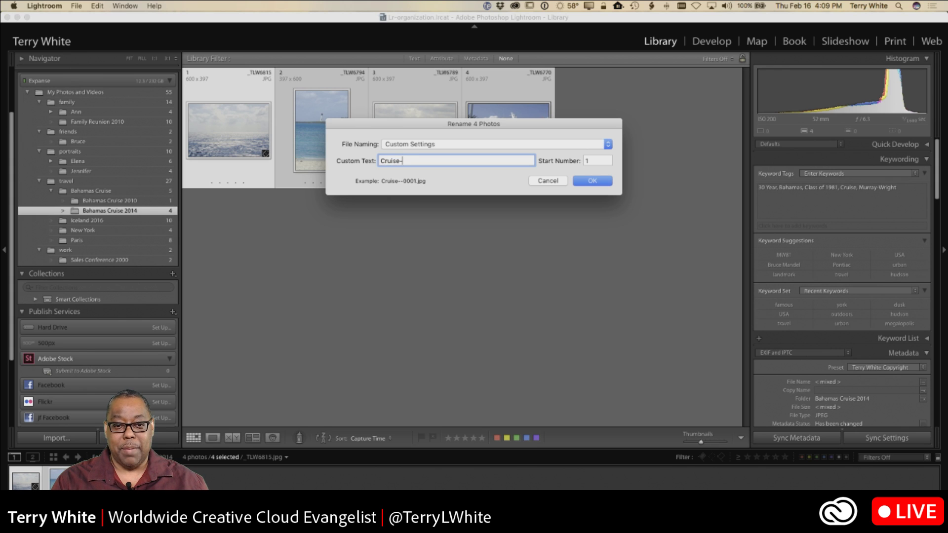
{"action": "type", "text": "Bahamas"}
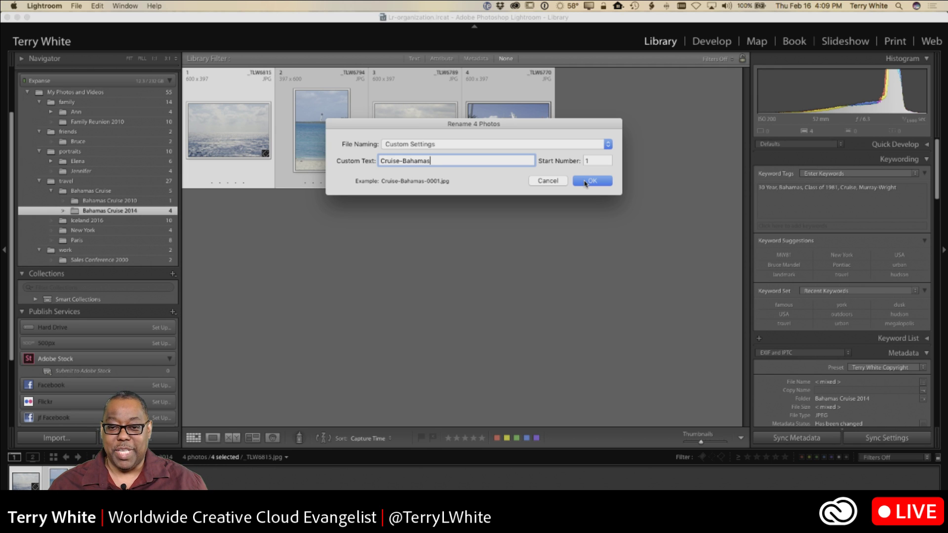
{"action": "left_click", "coordinate": [585, 183]}
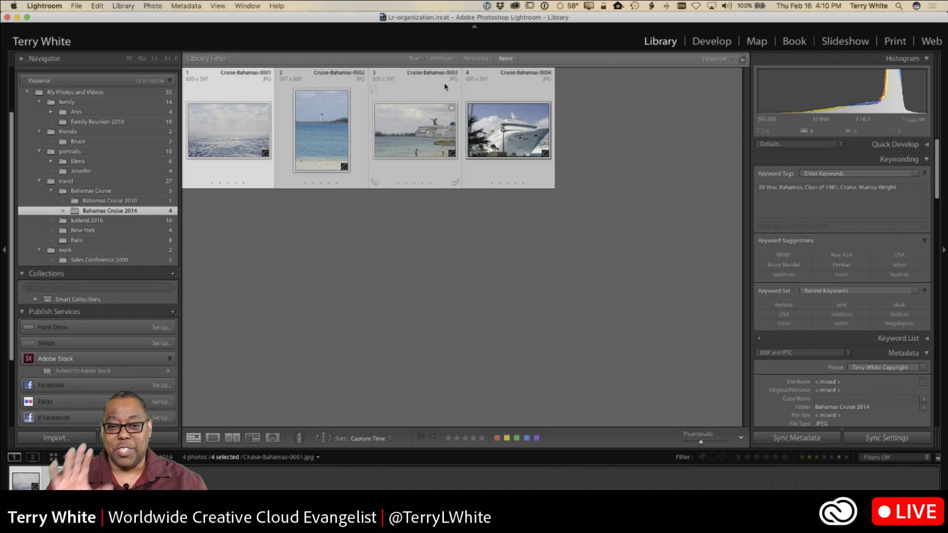
{"action": "left_click", "coordinate": [50, 193]}
{"action": "left_click", "coordinate": [74, 92]}
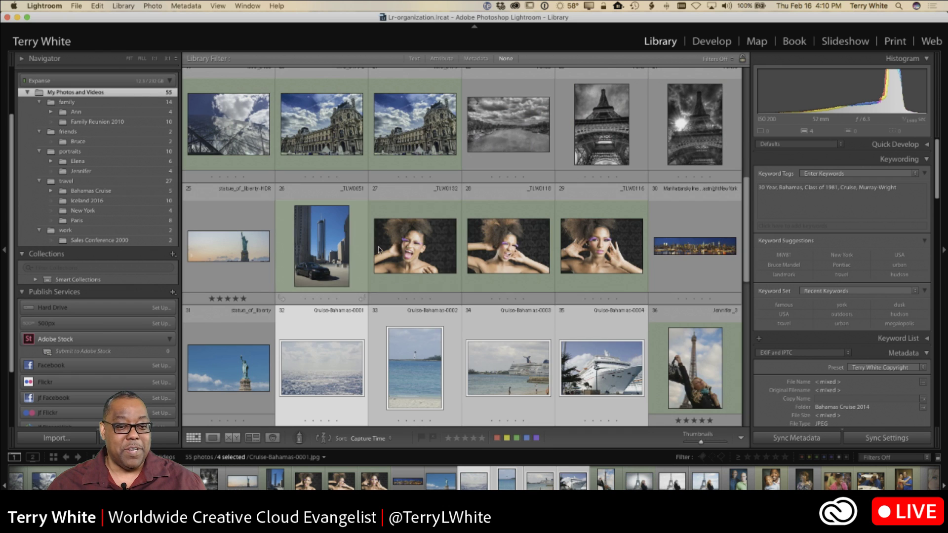
Step: Select photo _TLW0132, then show the ten Family Reunion 2010 photos and browse their metadata
{"action": "left_click", "coordinate": [408, 257]}
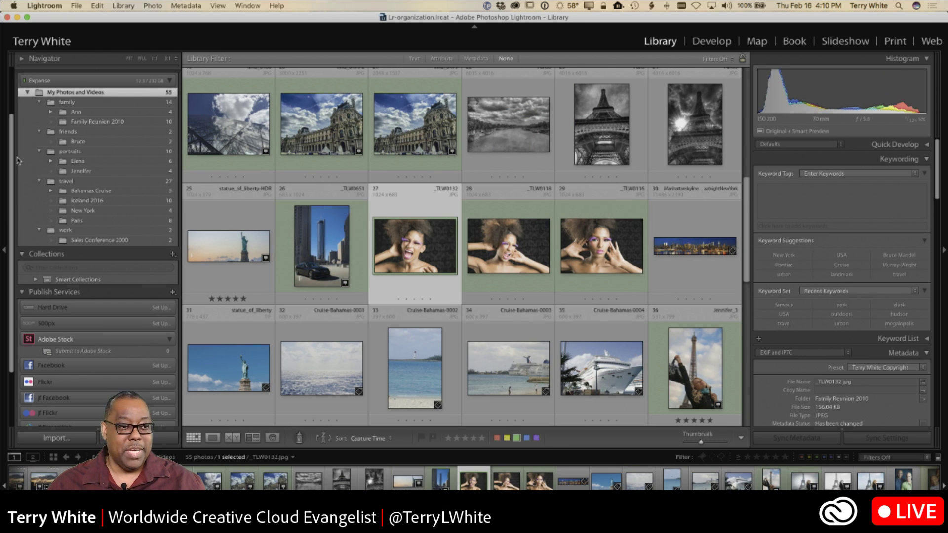
{"action": "left_click", "coordinate": [60, 122]}
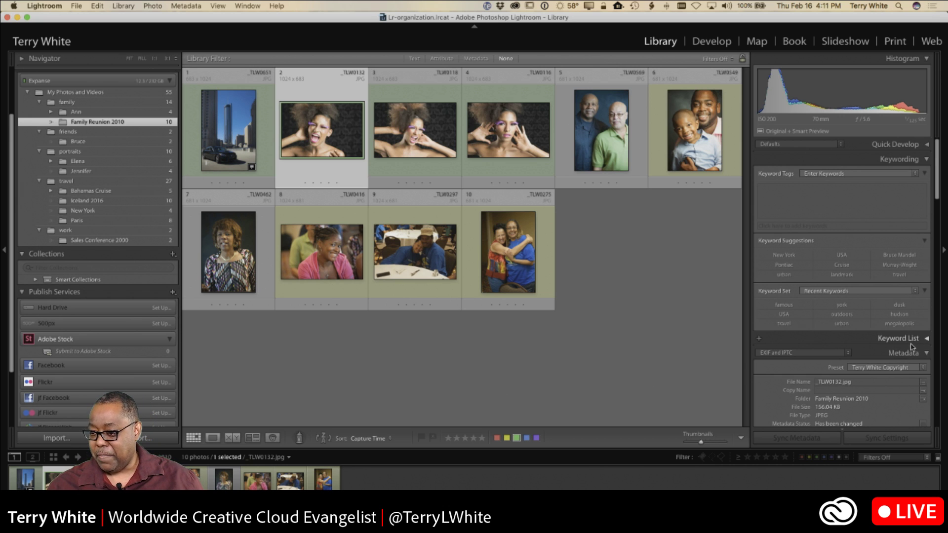
{"action": "scroll", "coordinate": [904, 353], "scroll_direction": "down", "scroll_amount": 5}
{"action": "scroll", "coordinate": [893, 364], "scroll_direction": "down", "scroll_amount": 10}
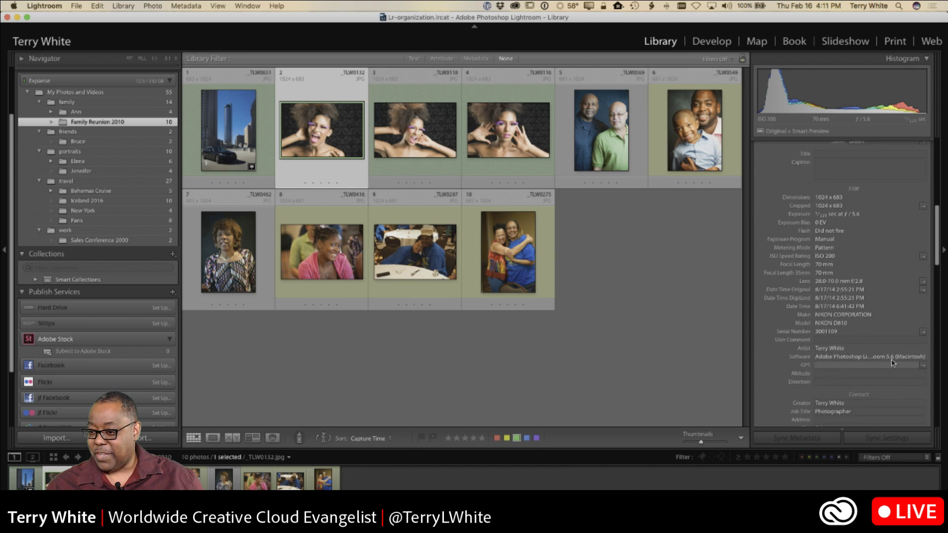
{"action": "scroll", "coordinate": [893, 364], "scroll_direction": "up", "scroll_amount": 15}
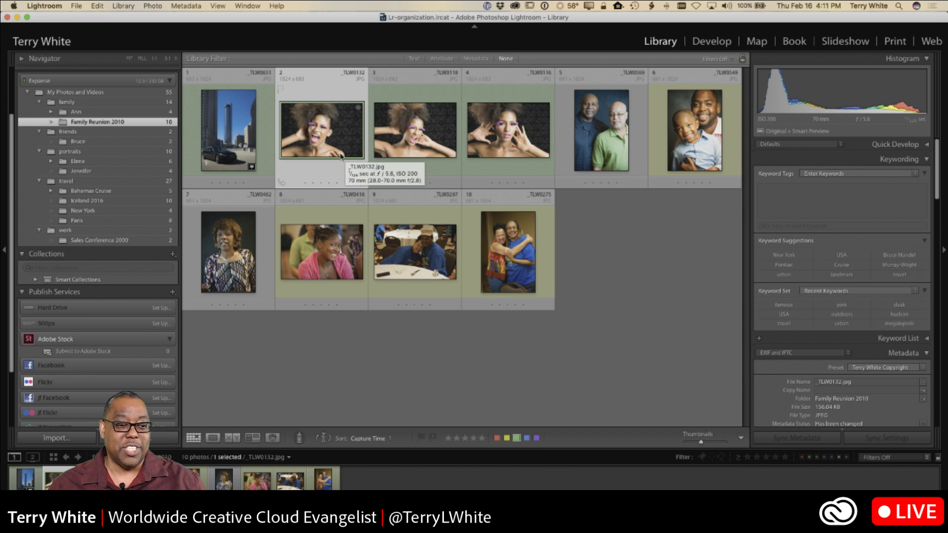
Step: Add a new subfolder named Tiara inside the portraits folder
{"action": "left_click", "coordinate": [70, 152]}
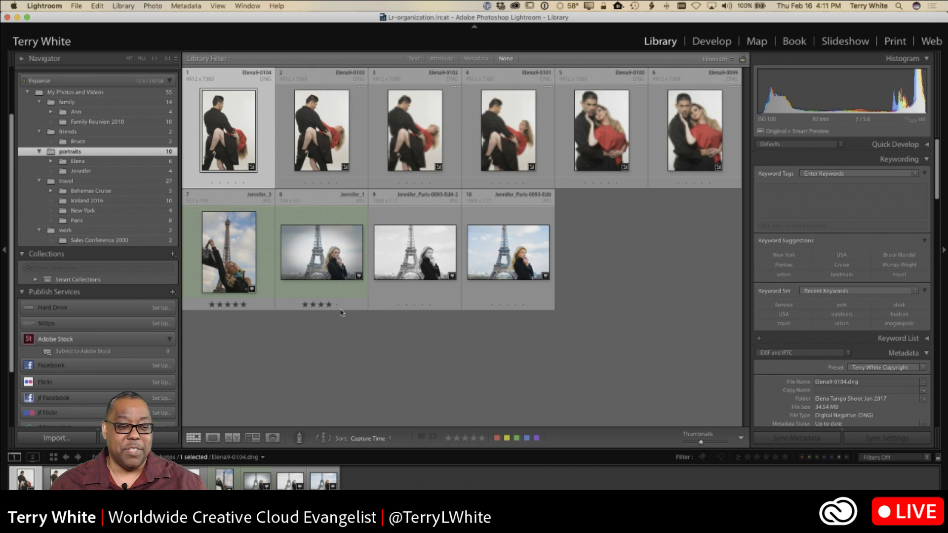
{"action": "scroll", "coordinate": [157, 122], "scroll_direction": "up", "scroll_amount": 1}
{"action": "scroll", "coordinate": [163, 114], "scroll_direction": "up", "scroll_amount": 2}
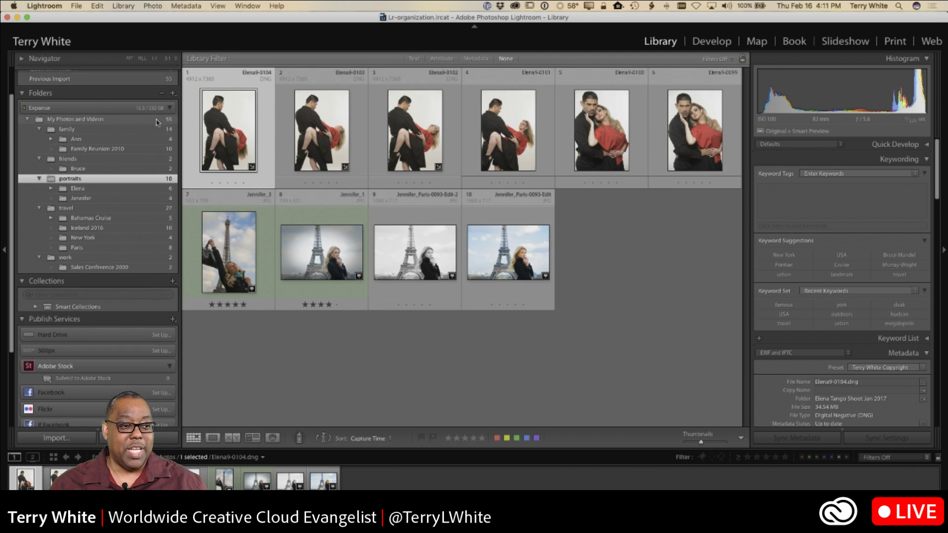
{"action": "left_click", "coordinate": [172, 101]}
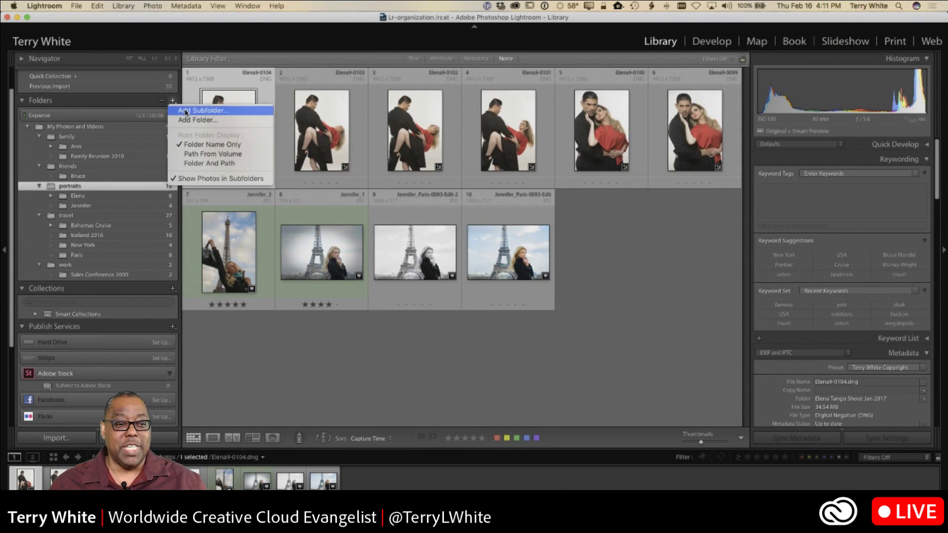
{"action": "left_click", "coordinate": [185, 113]}
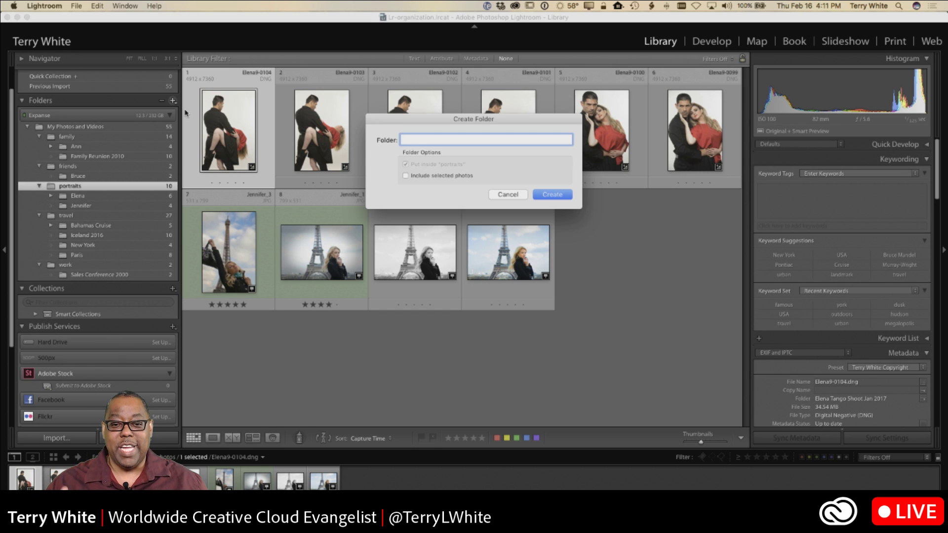
{"action": "key", "text": "alt"}
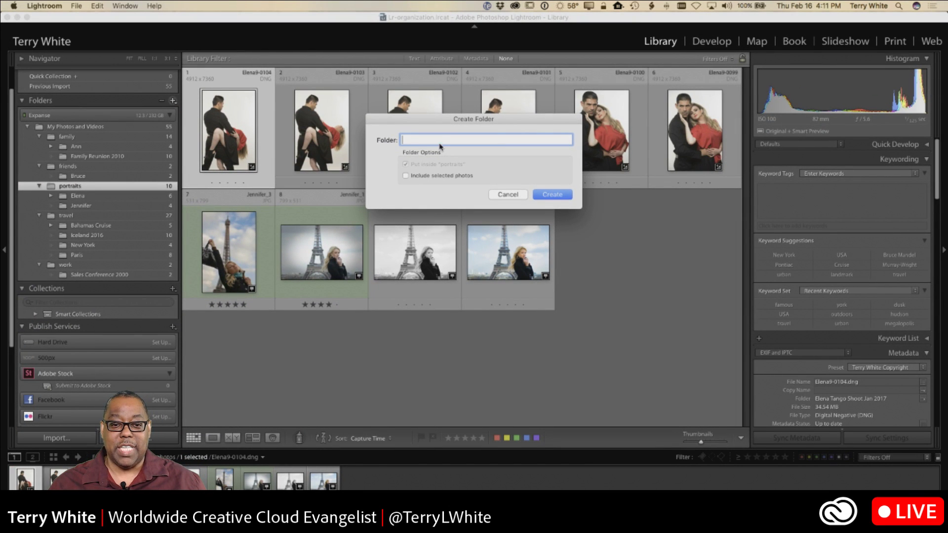
{"action": "type", "text": "Tiara"}
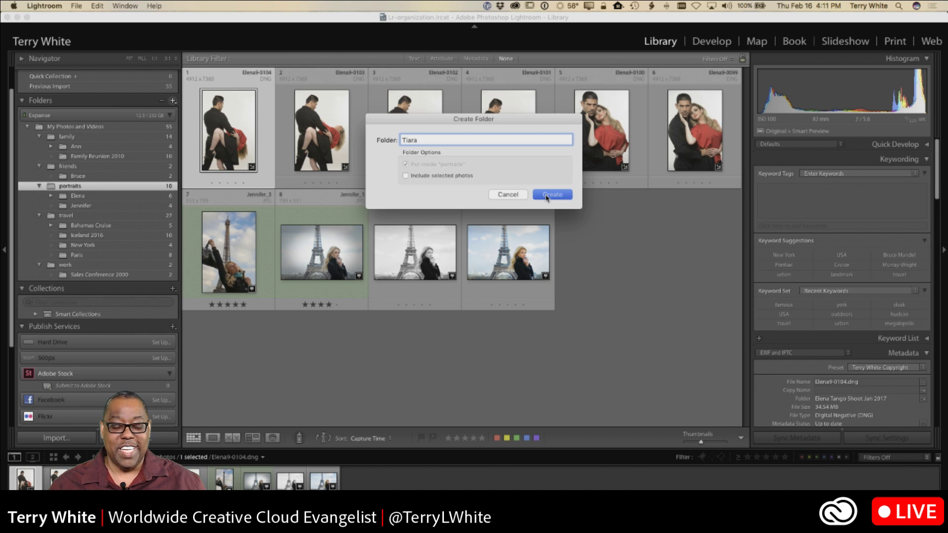
{"action": "left_click", "coordinate": [551, 194]}
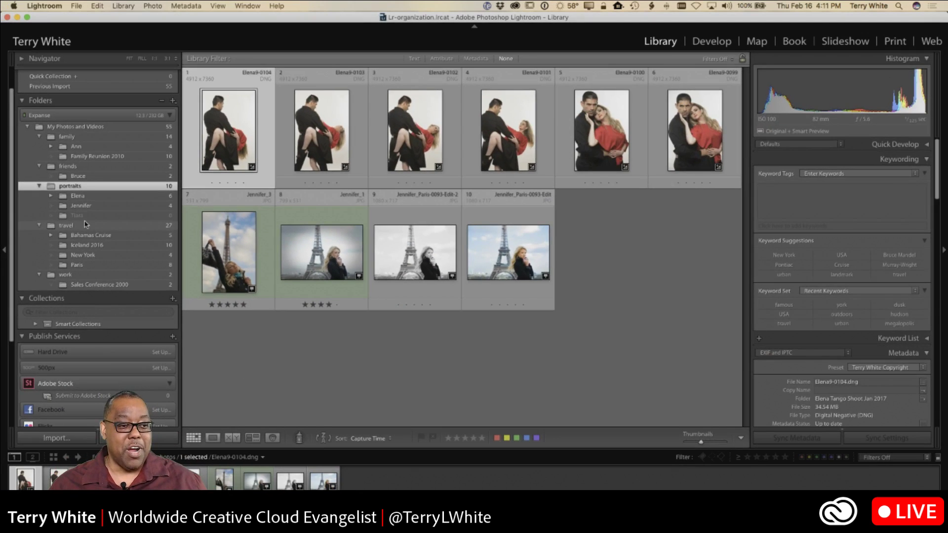
Step: Move the three big-hair portraits from Family Reunion 2010 into Tiara and view that folder
{"action": "left_click", "coordinate": [80, 156]}
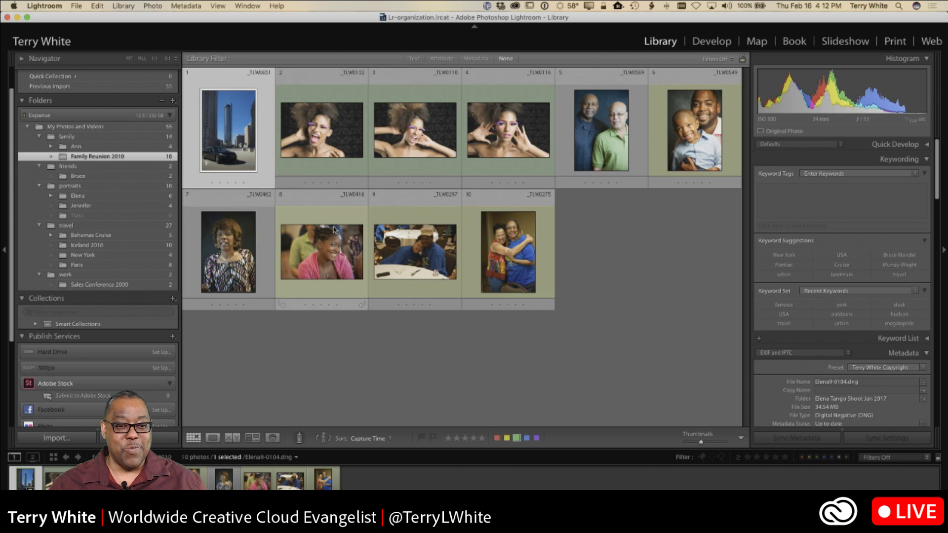
{"action": "left_click", "coordinate": [345, 149]}
{"action": "left_click", "coordinate": [506, 144], "text": "shift"}
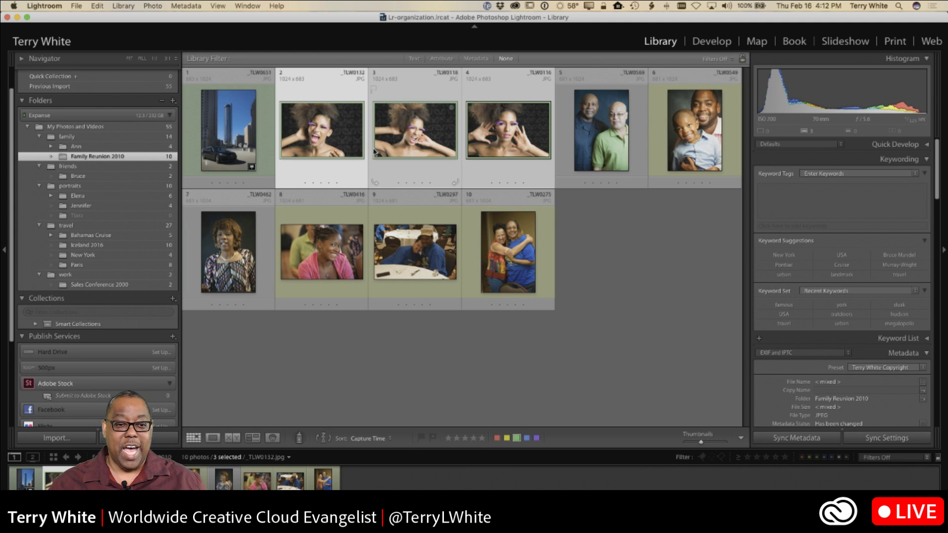
{"action": "left_click_drag", "start_coordinate": [329, 139], "coordinate": [123, 215]}
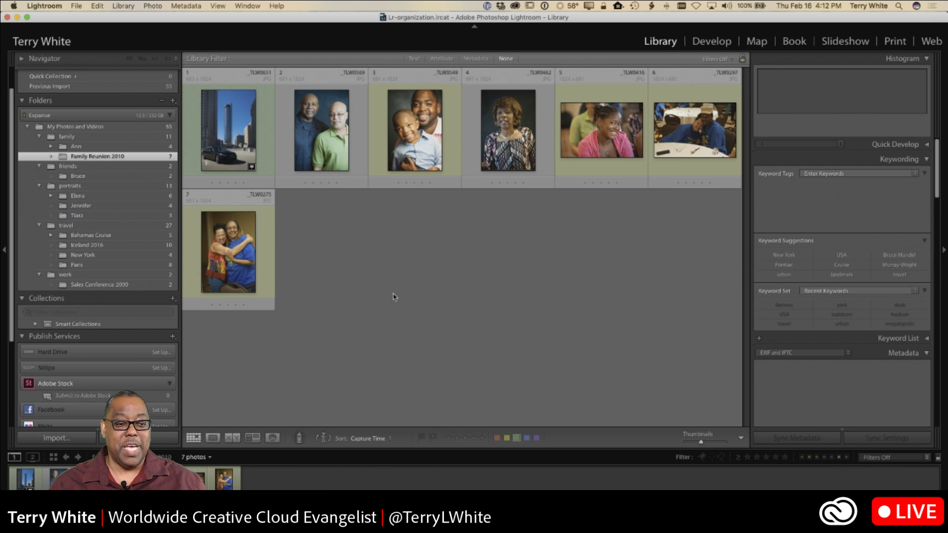
{"action": "left_click", "coordinate": [75, 216]}
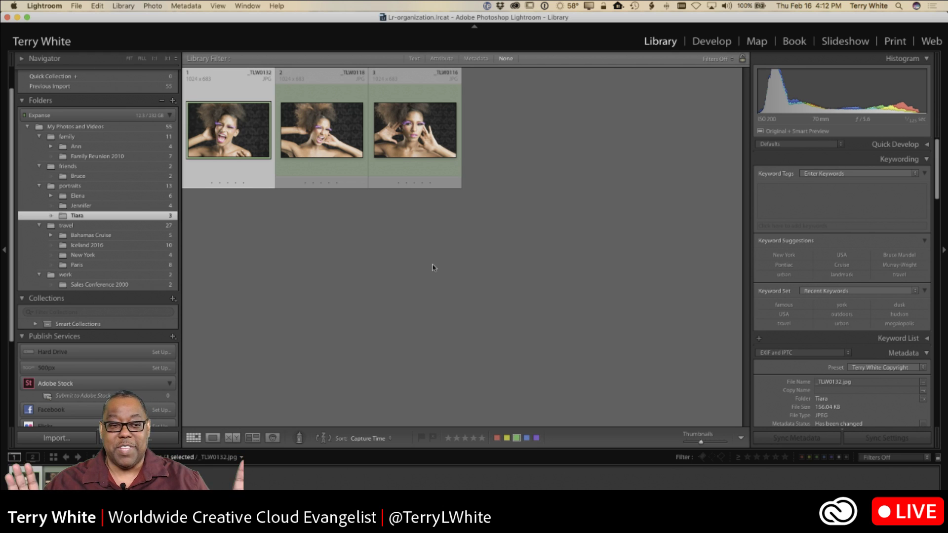
{"action": "right_click", "coordinate": [223, 127]}
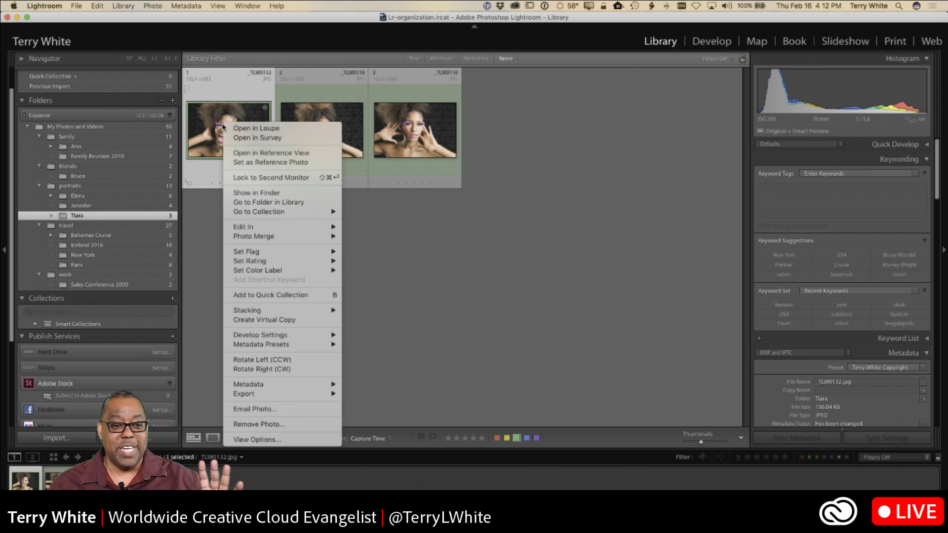
{"action": "left_click", "coordinate": [273, 194]}
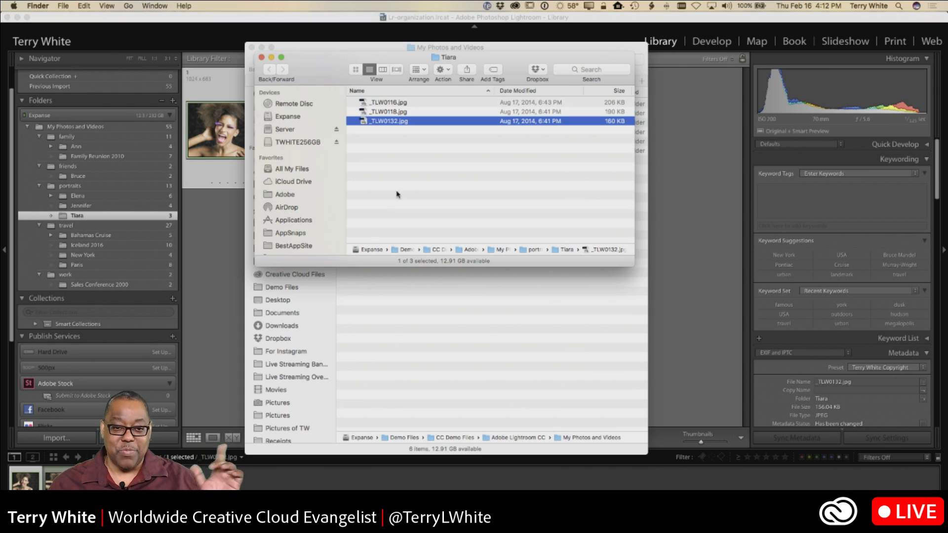
{"action": "left_click", "coordinate": [449, 60], "text": "super"}
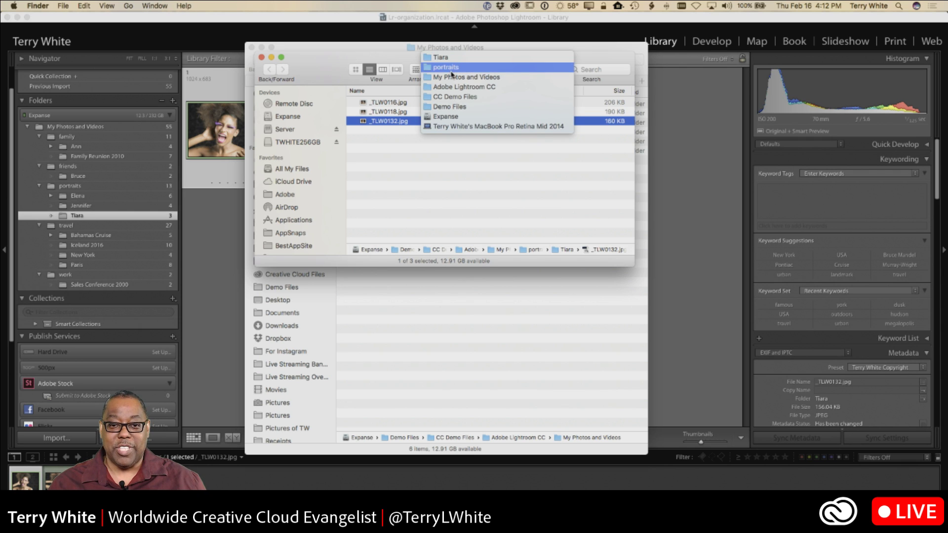
{"action": "left_click", "coordinate": [452, 39]}
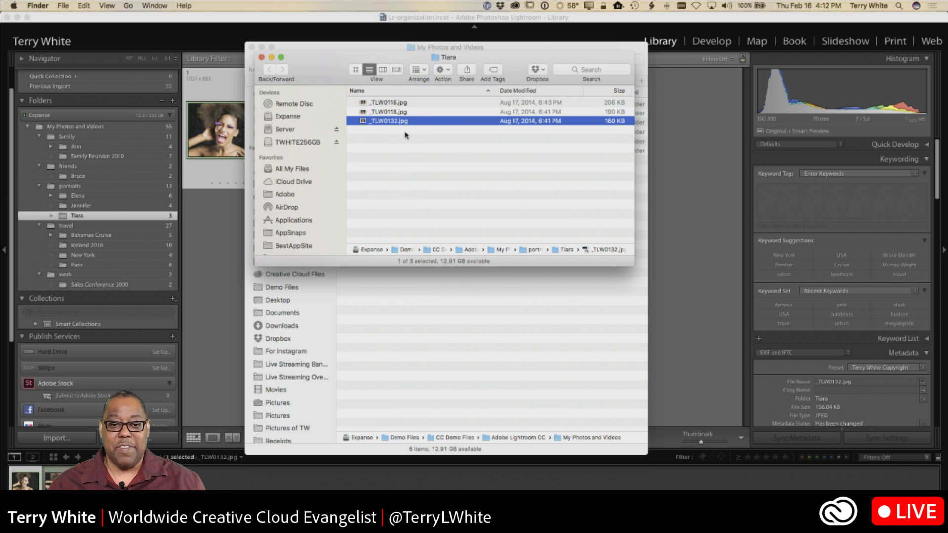
{"action": "left_click", "coordinate": [207, 202]}
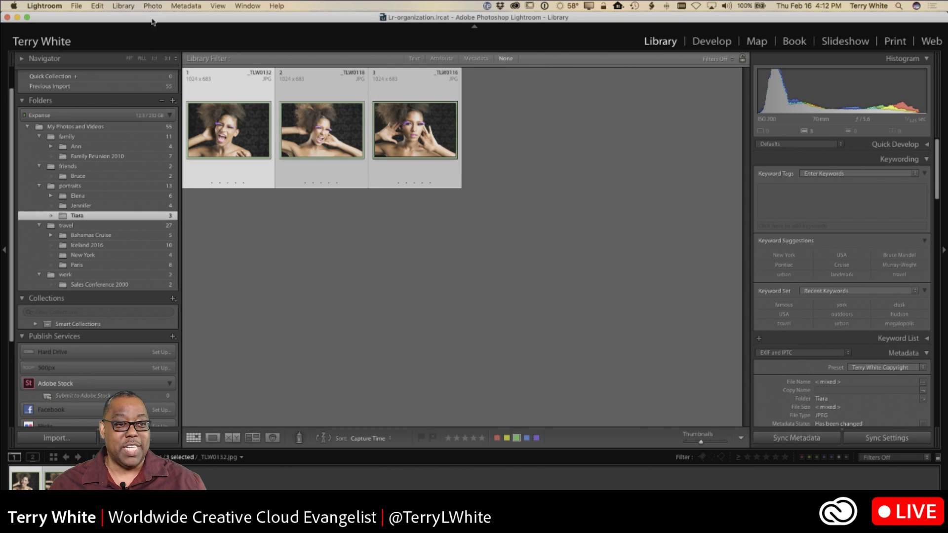
Step: Batch rename the Tiara folder's three photos with custom text Tiara, giving Tiara-0001 to Tiara-0003
{"action": "left_click", "coordinate": [123, 6]}
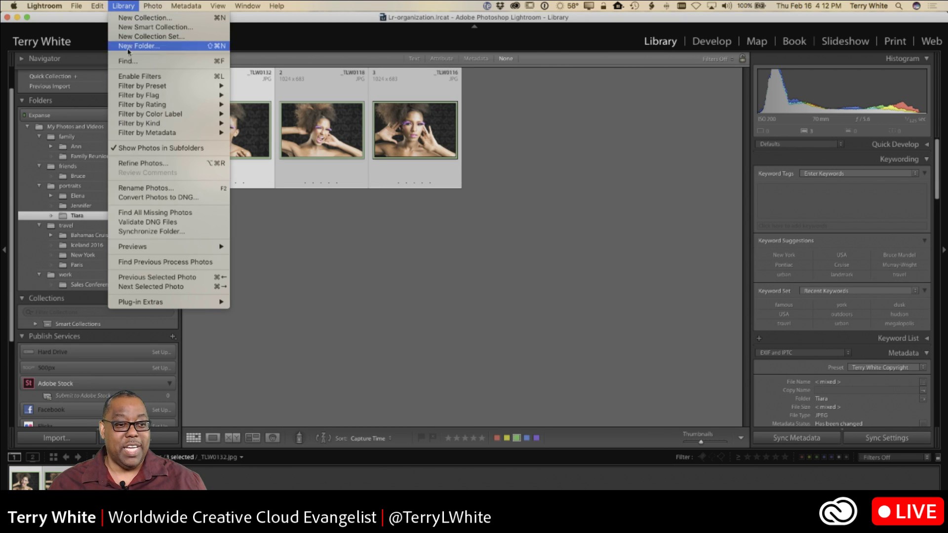
{"action": "left_click", "coordinate": [147, 189]}
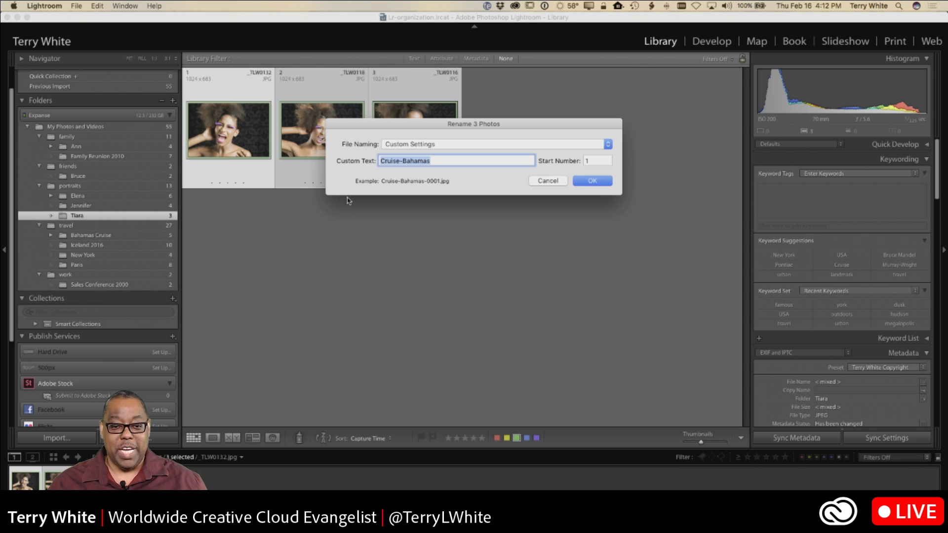
{"action": "type", "text": "Tiara"}
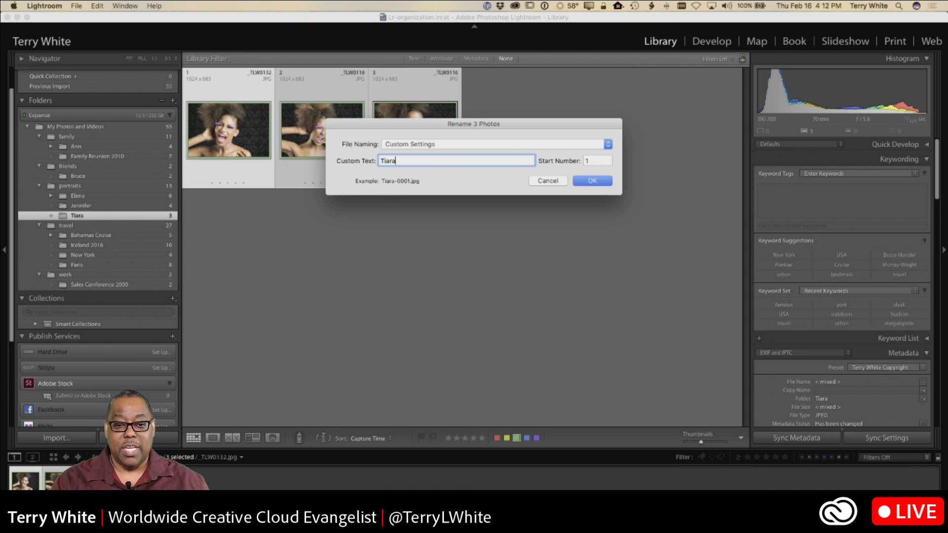
{"action": "left_click", "coordinate": [592, 181]}
{"action": "left_click", "coordinate": [592, 181]}
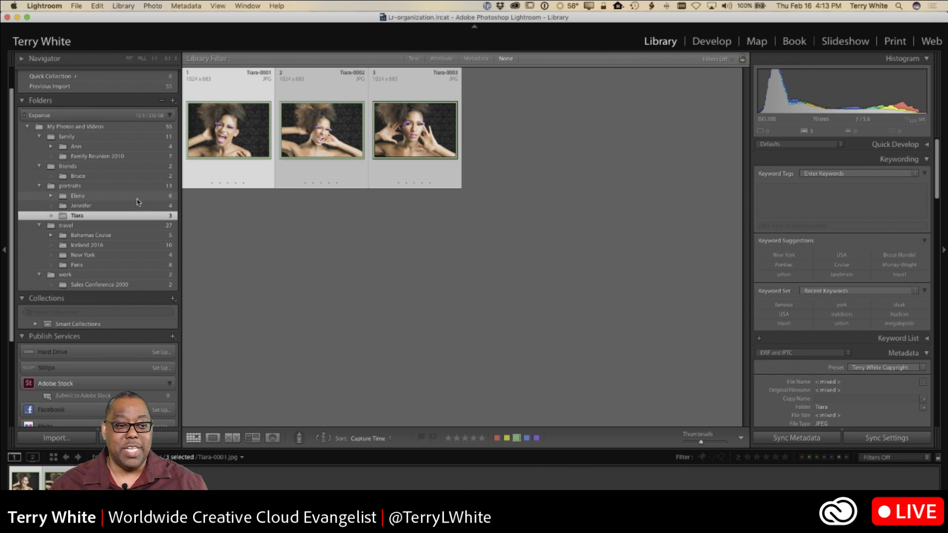
Step: Deselect the three Tiara photos
{"action": "scroll", "coordinate": [138, 203], "scroll_direction": "down", "scroll_amount": 3}
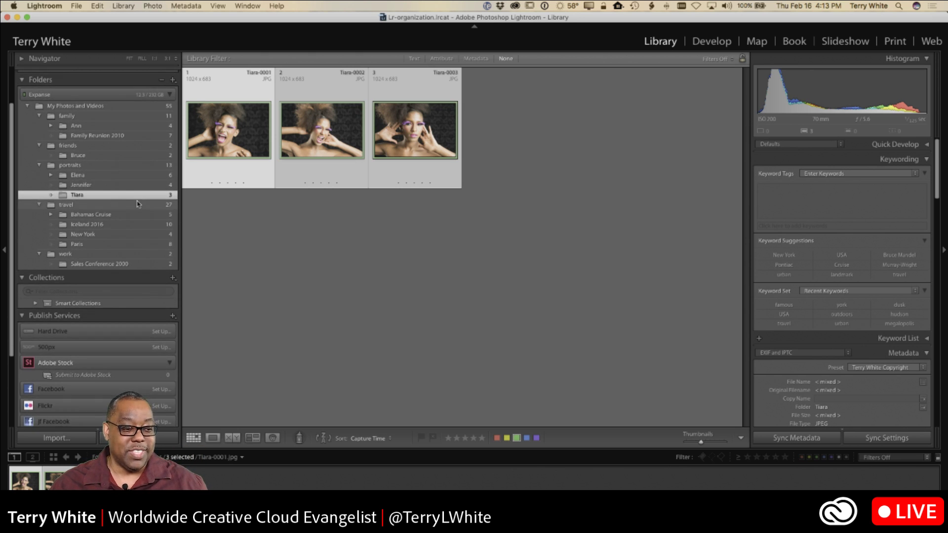
{"action": "scroll", "coordinate": [139, 203], "scroll_direction": "down", "scroll_amount": 1}
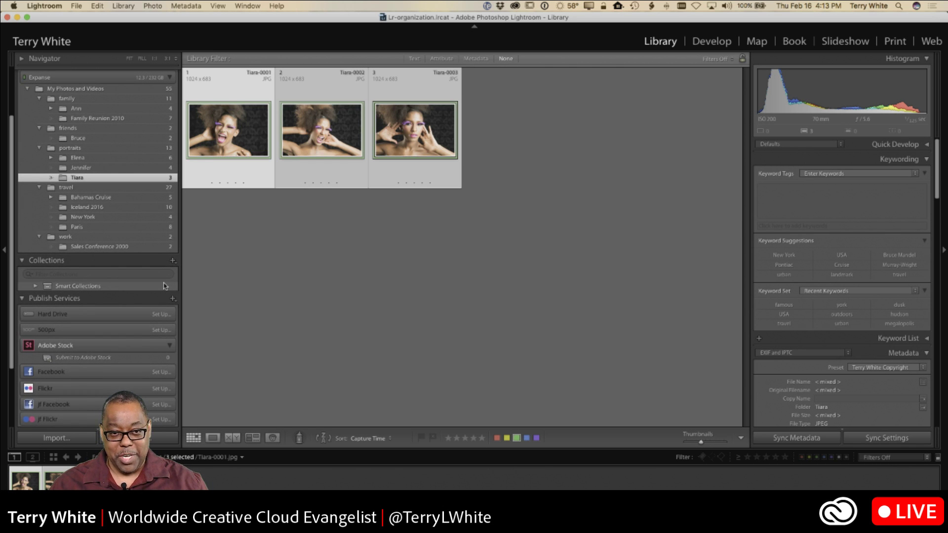
{"action": "left_click", "coordinate": [230, 257]}
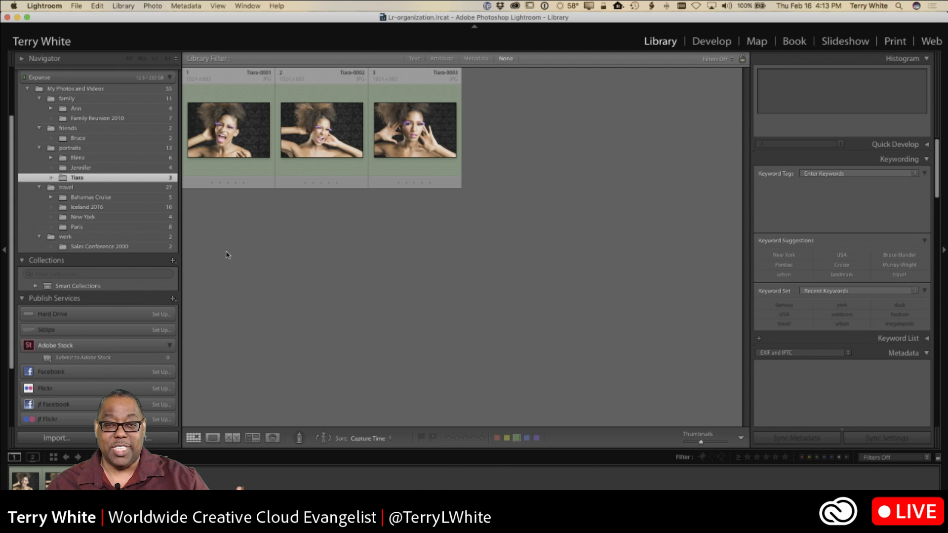
Step: Create an empty collection named Favorite Portraits
{"action": "left_click", "coordinate": [172, 261]}
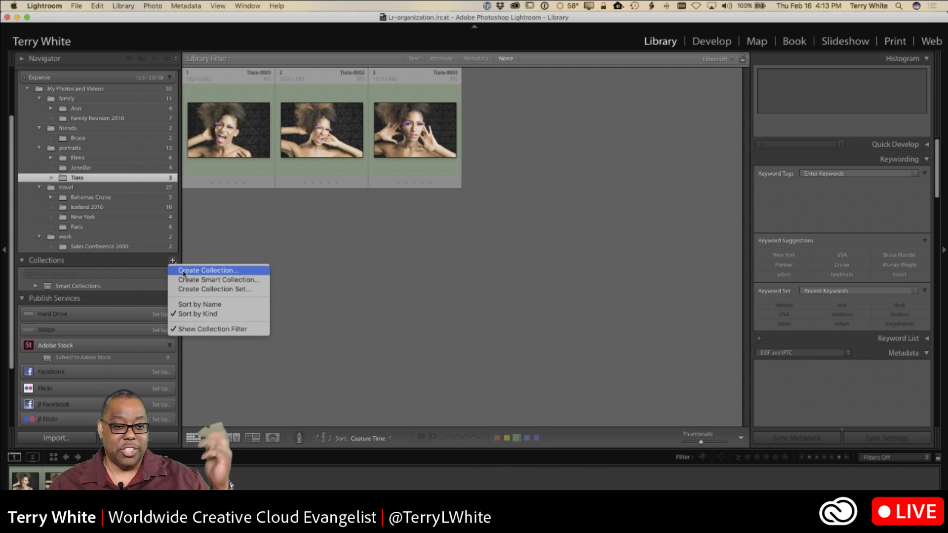
{"action": "left_click", "coordinate": [183, 271]}
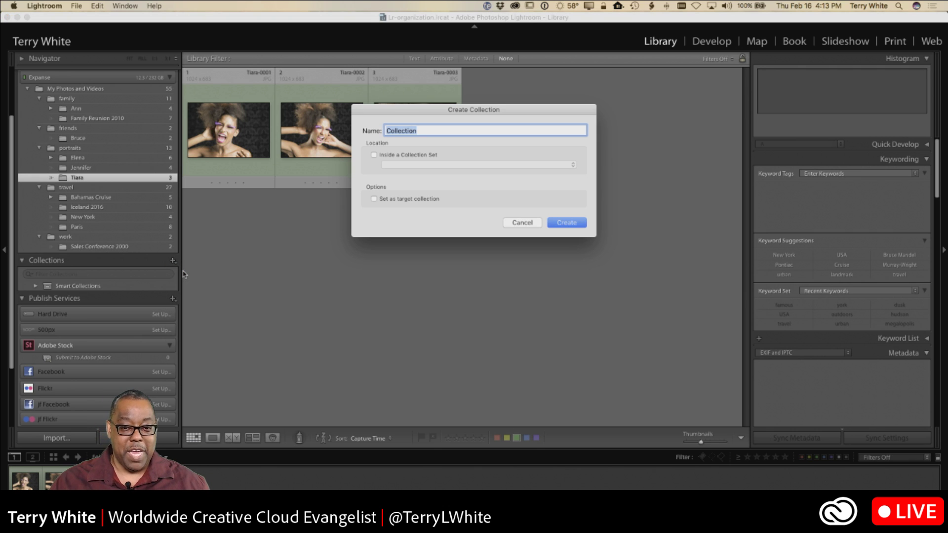
{"action": "type", "text": "Favorite Portraites"}
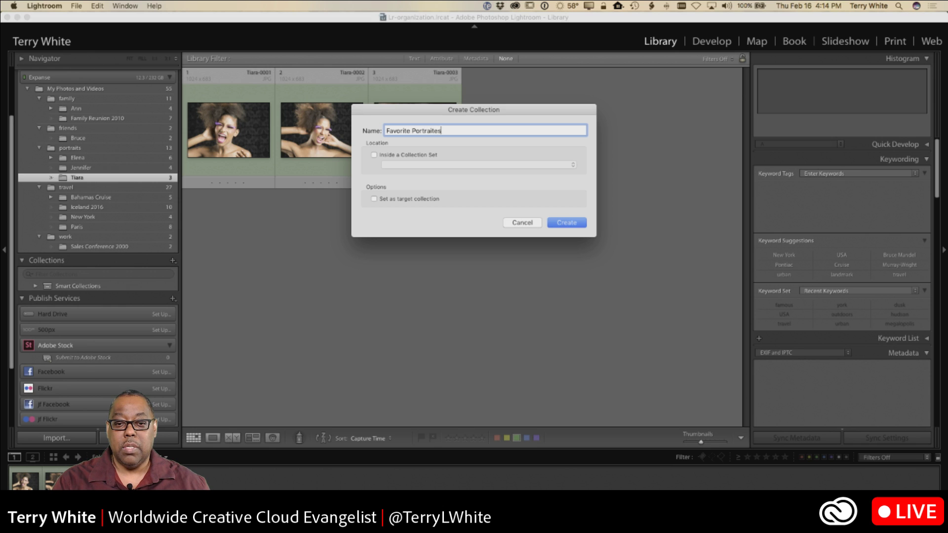
{"action": "key", "text": "BackSpace"}
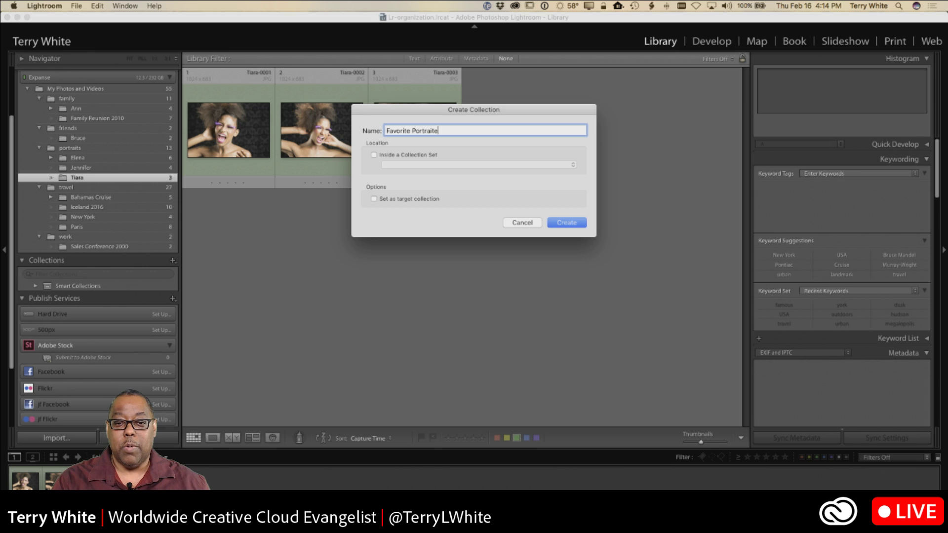
{"action": "key", "text": "Return"}
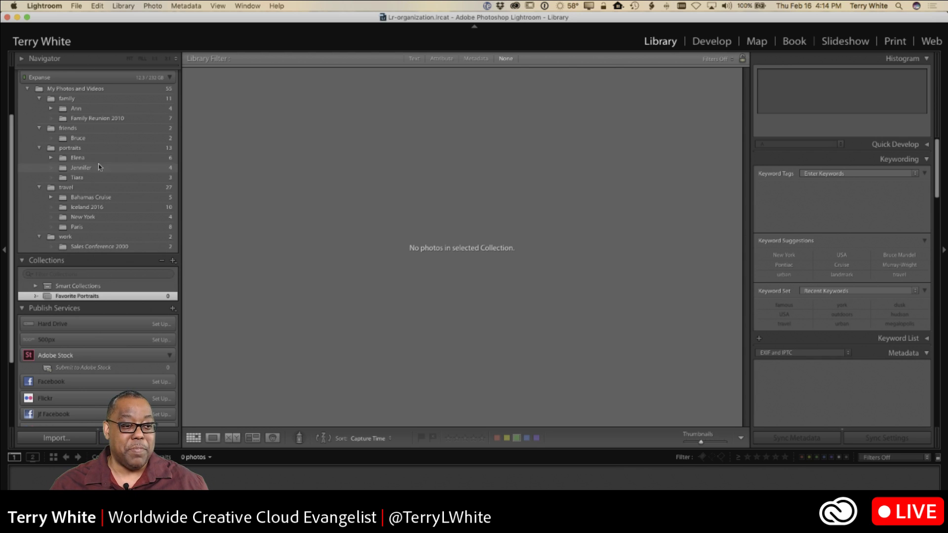
Step: Add Tiara-0001, Jennifer's black-and-white Paris shot and Elena9-0100 to Favorite Portraits, then view it
{"action": "left_click", "coordinate": [78, 178]}
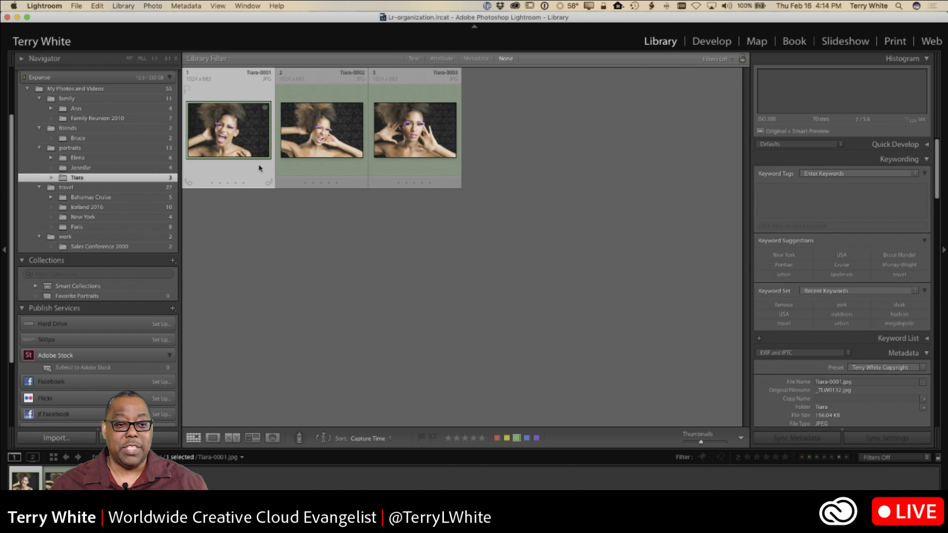
{"action": "left_click_drag", "start_coordinate": [233, 148], "coordinate": [123, 296]}
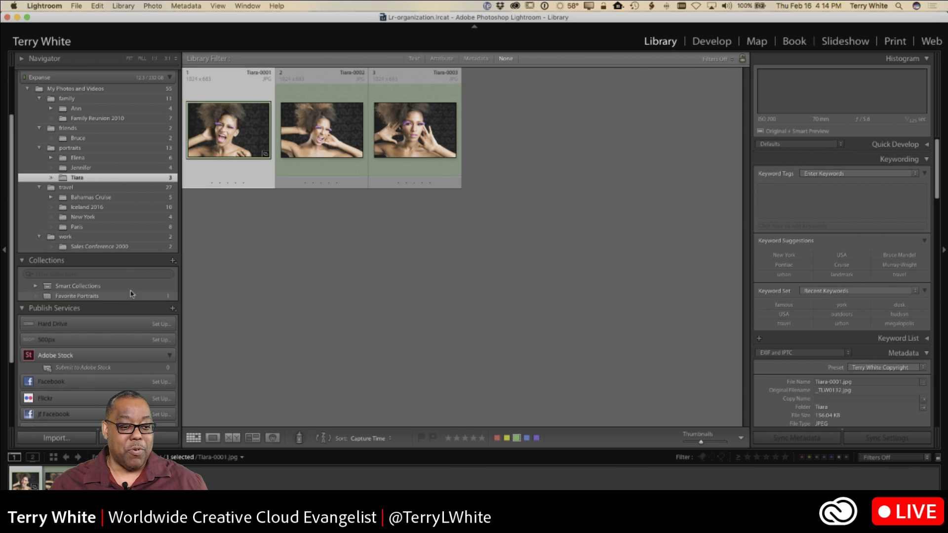
{"action": "left_click", "coordinate": [98, 169]}
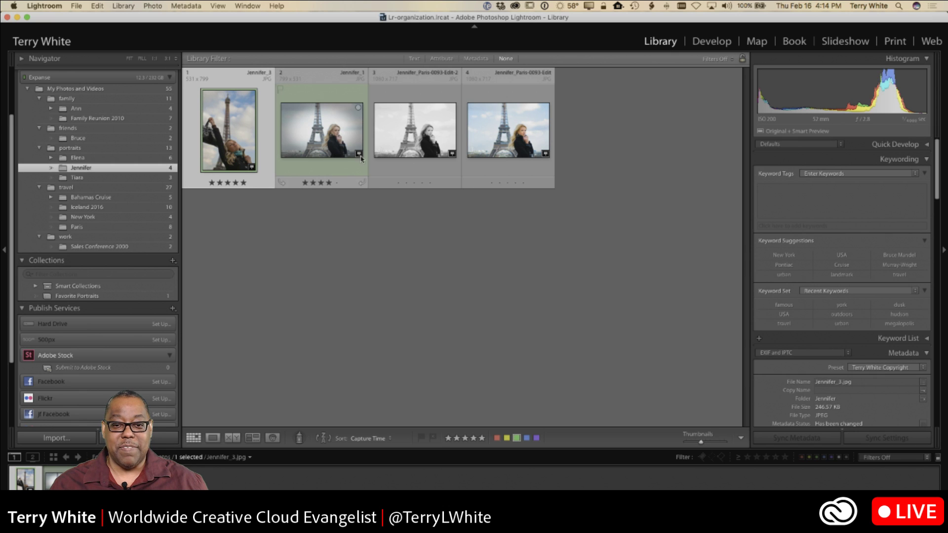
{"action": "left_click_drag", "start_coordinate": [420, 133], "coordinate": [126, 297]}
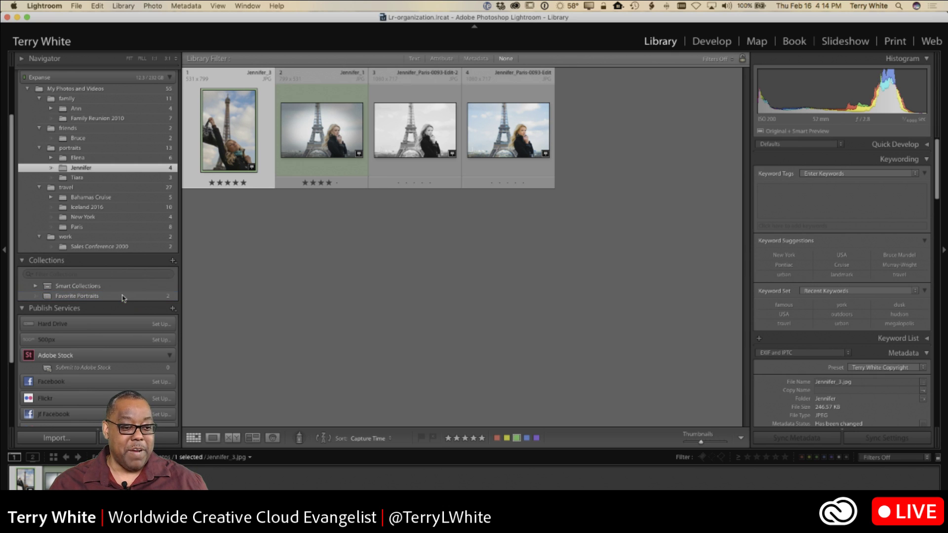
{"action": "left_click", "coordinate": [91, 158]}
{"action": "left_click_drag", "start_coordinate": [610, 137], "coordinate": [155, 301]}
{"action": "left_click", "coordinate": [154, 298]}
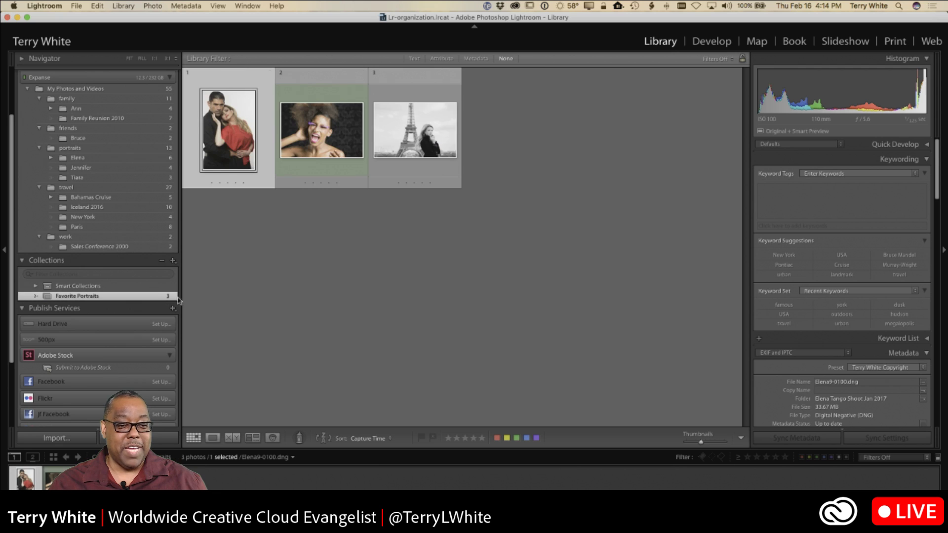